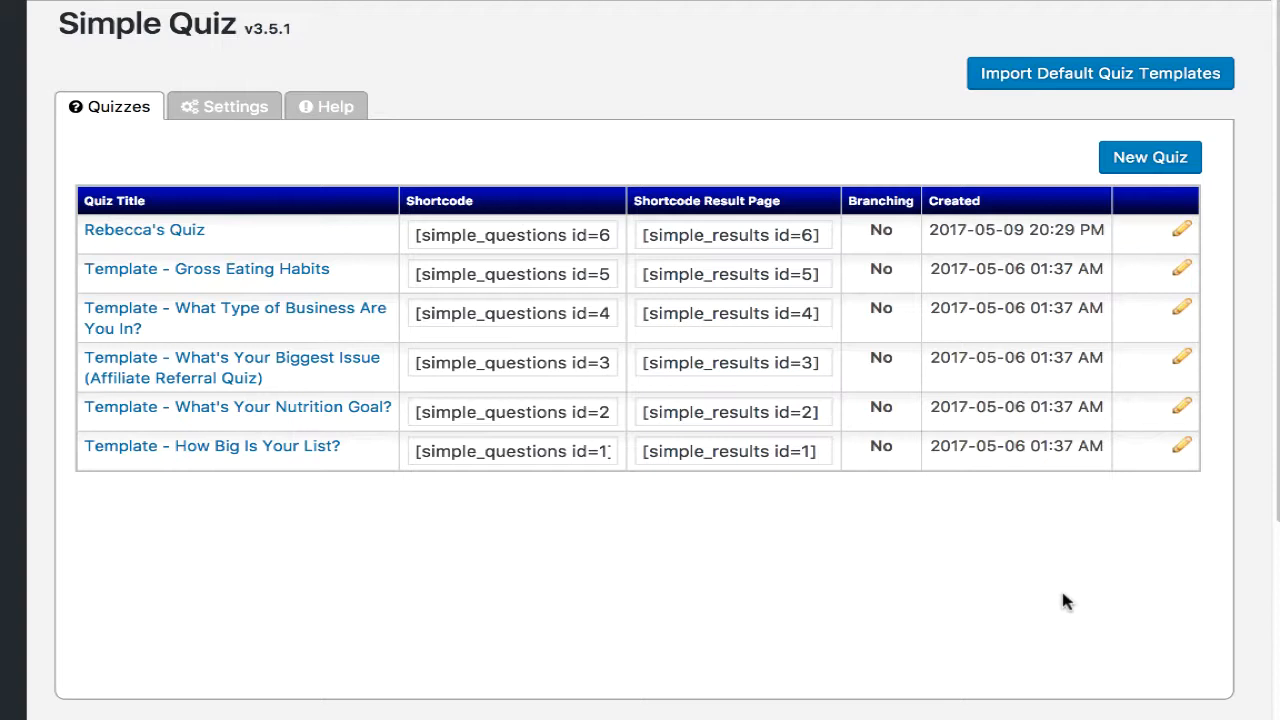
- Examine the first quiz's opening question about participating in a favorite hobby, including the score, response and MailChimp list of each answer
{"action": "left_click", "coordinate": [135, 233]}
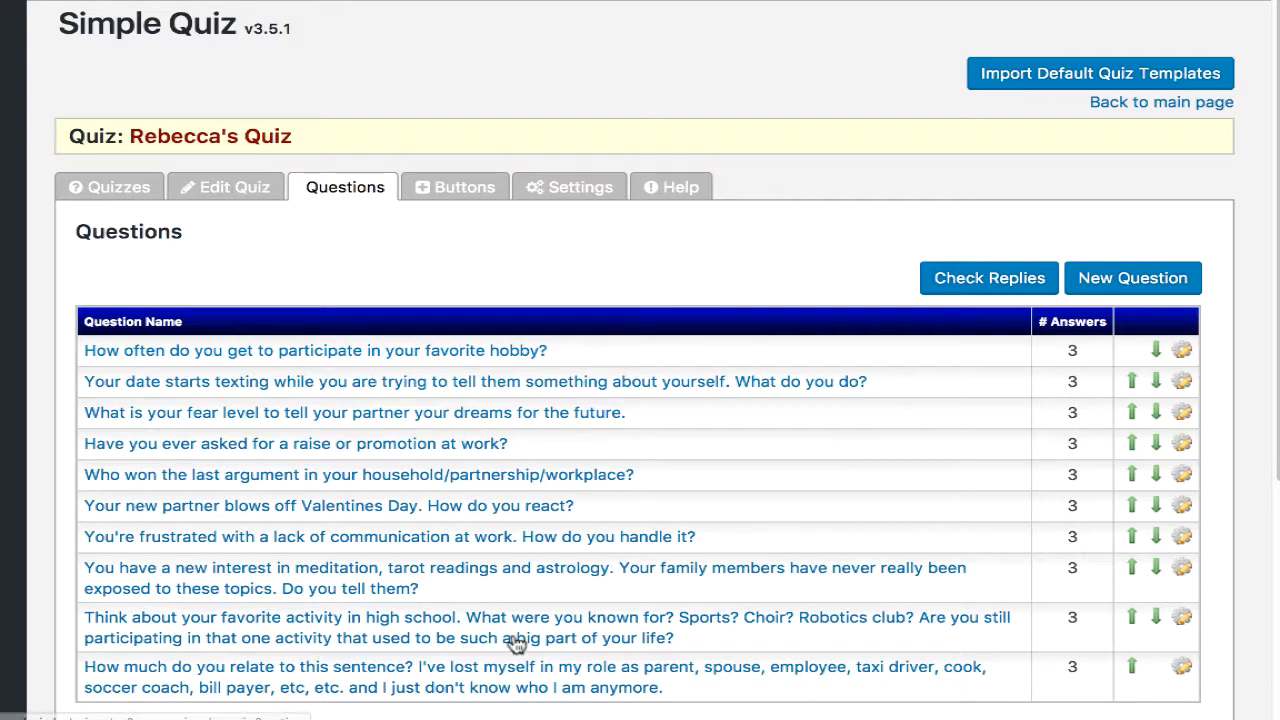
{"action": "scroll", "coordinate": [603, 660], "scroll_direction": "down", "scroll_amount": 1}
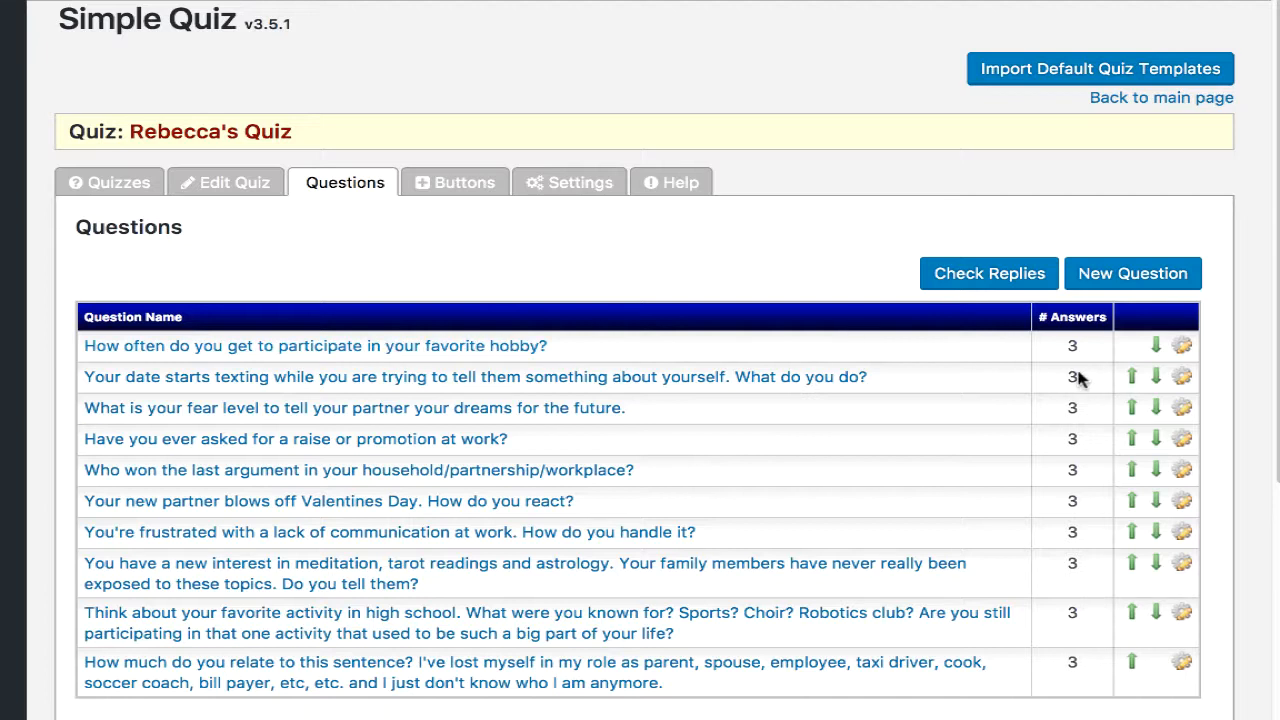
{"action": "left_click", "coordinate": [512, 347]}
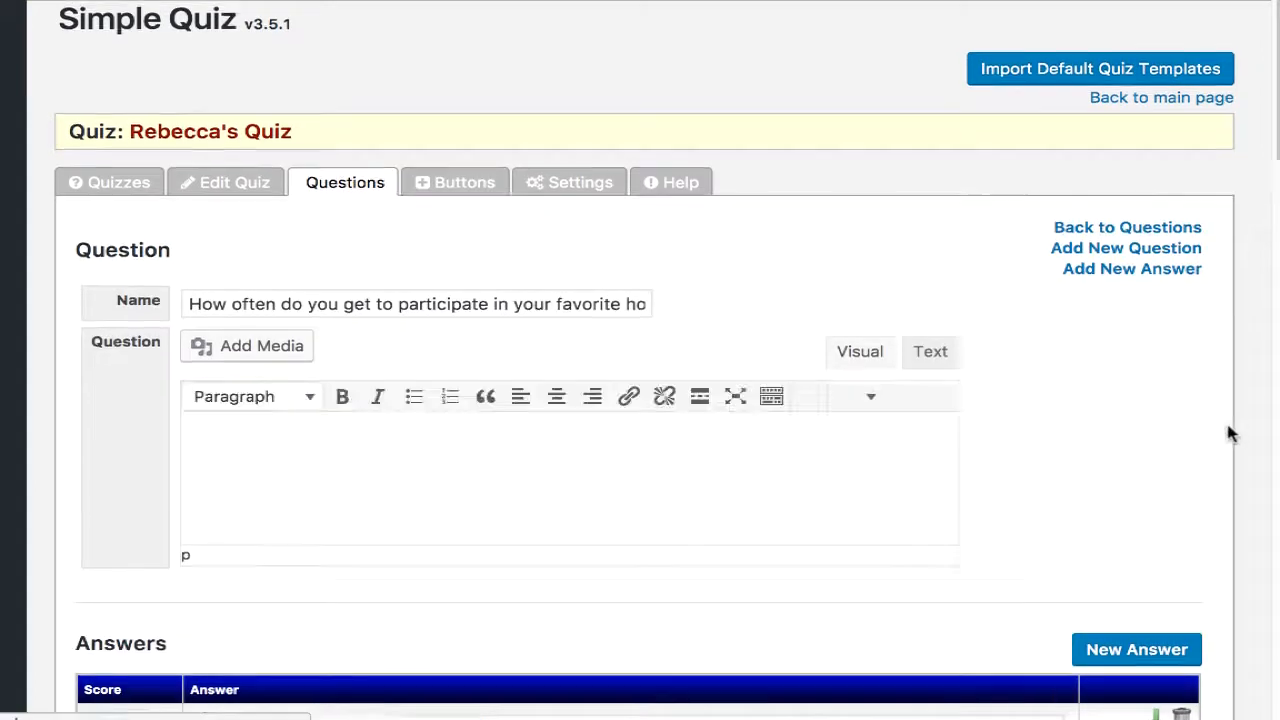
{"action": "scroll", "coordinate": [1000, 434], "scroll_direction": "down", "scroll_amount": 5}
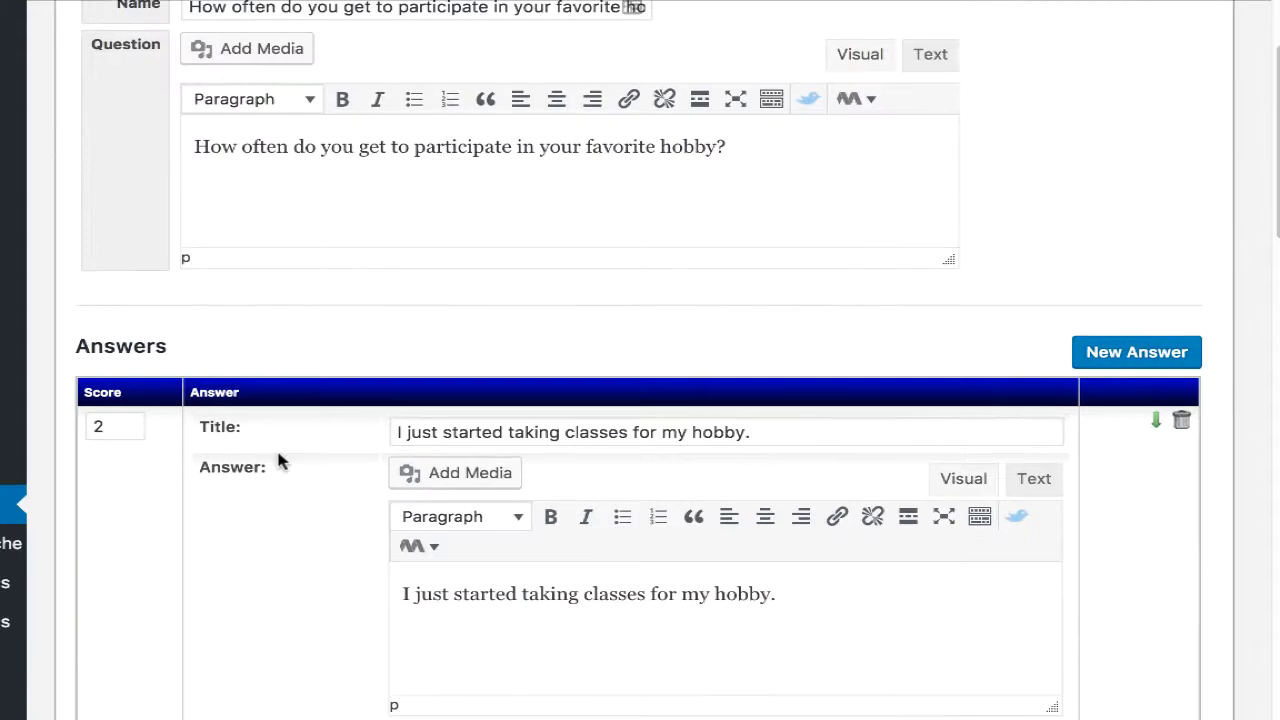
{"action": "scroll", "coordinate": [442, 416], "scroll_direction": "down", "scroll_amount": 1}
{"action": "scroll", "coordinate": [442, 416], "scroll_direction": "down", "scroll_amount": 10}
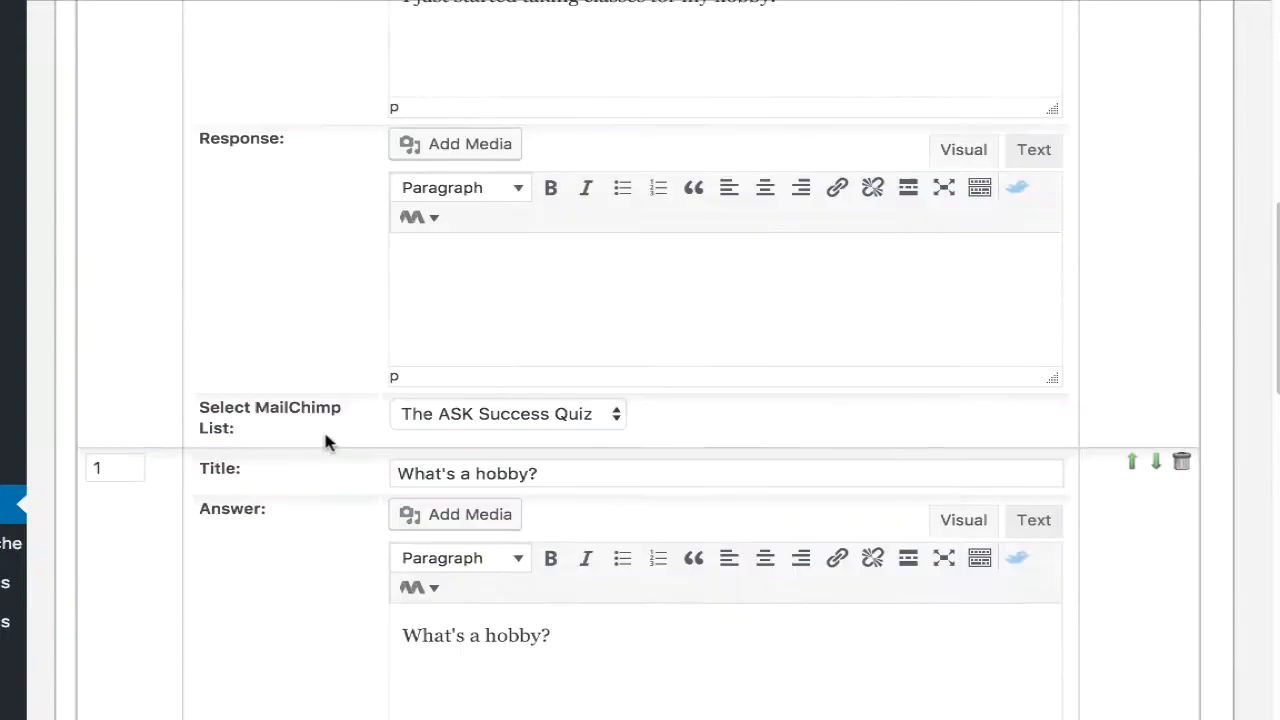
{"action": "scroll", "coordinate": [212, 408], "scroll_direction": "down", "scroll_amount": 7}
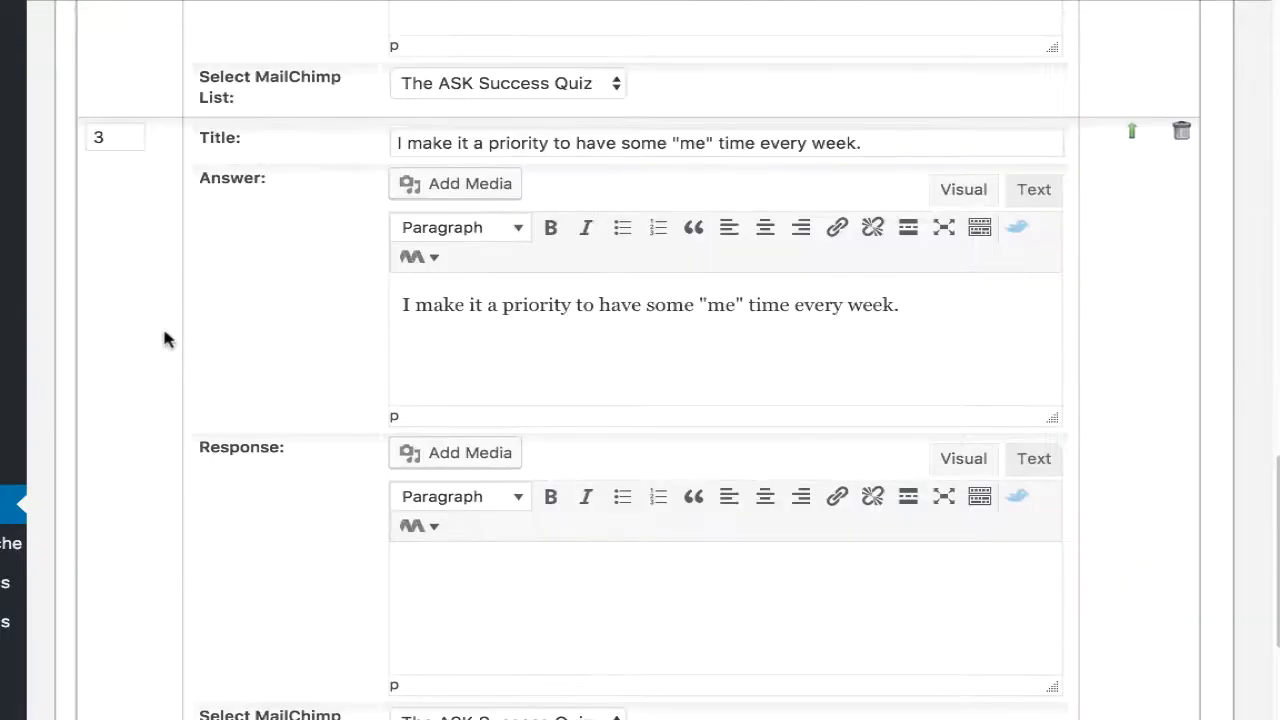
{"action": "scroll", "coordinate": [260, 335], "scroll_direction": "up", "scroll_amount": 7}
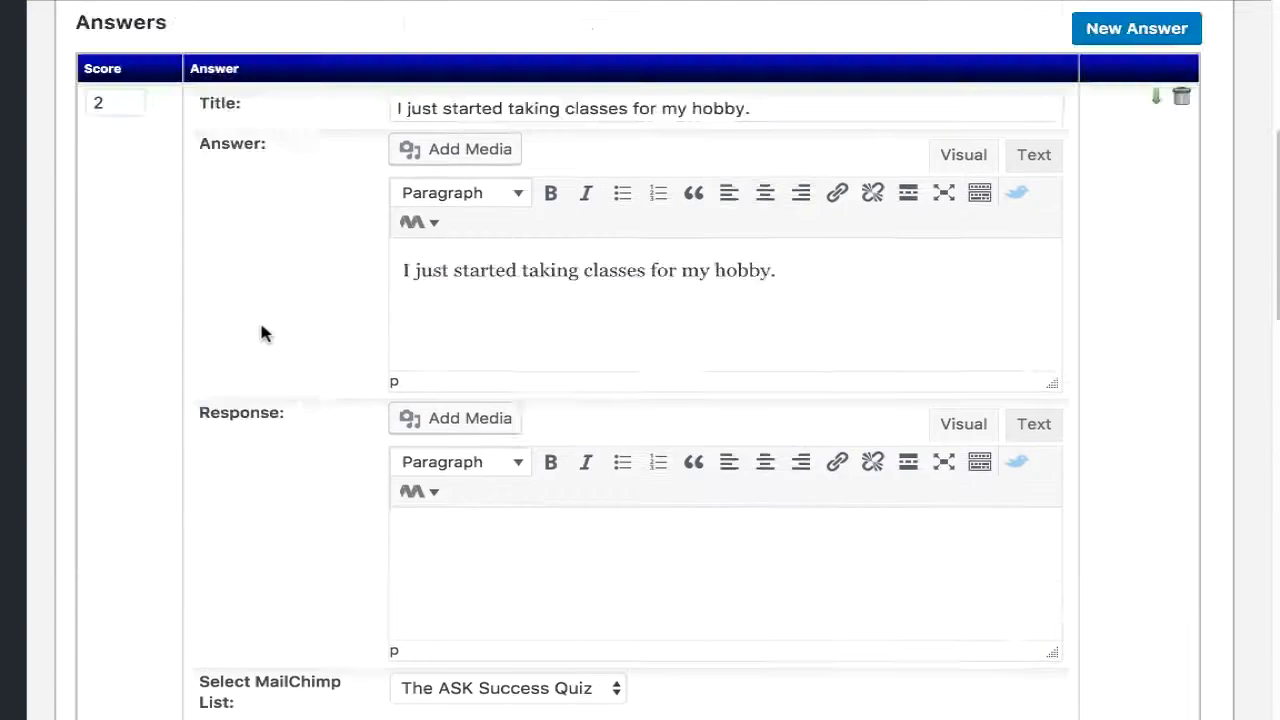
{"action": "scroll", "coordinate": [261, 333], "scroll_direction": "up", "scroll_amount": 6}
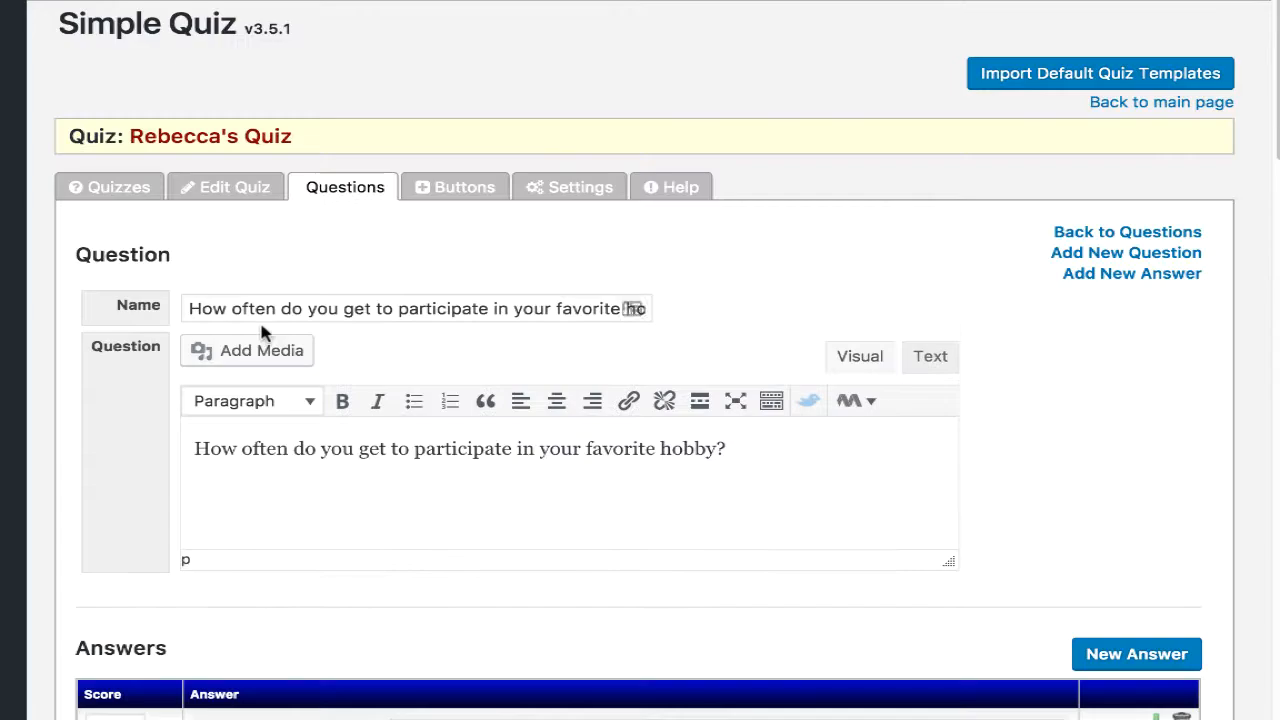
- Change the quiz's Result Style to Redirect Only and save the quiz
{"action": "left_click", "coordinate": [246, 195]}
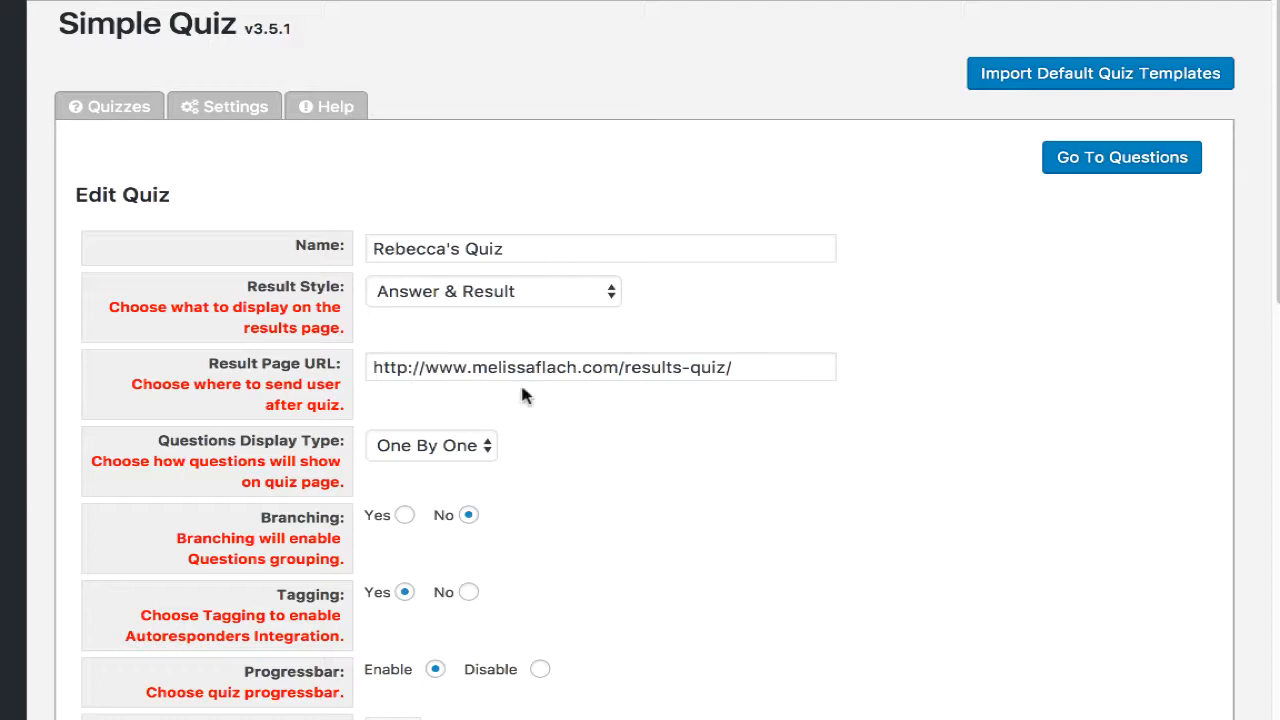
{"action": "left_click", "coordinate": [612, 293]}
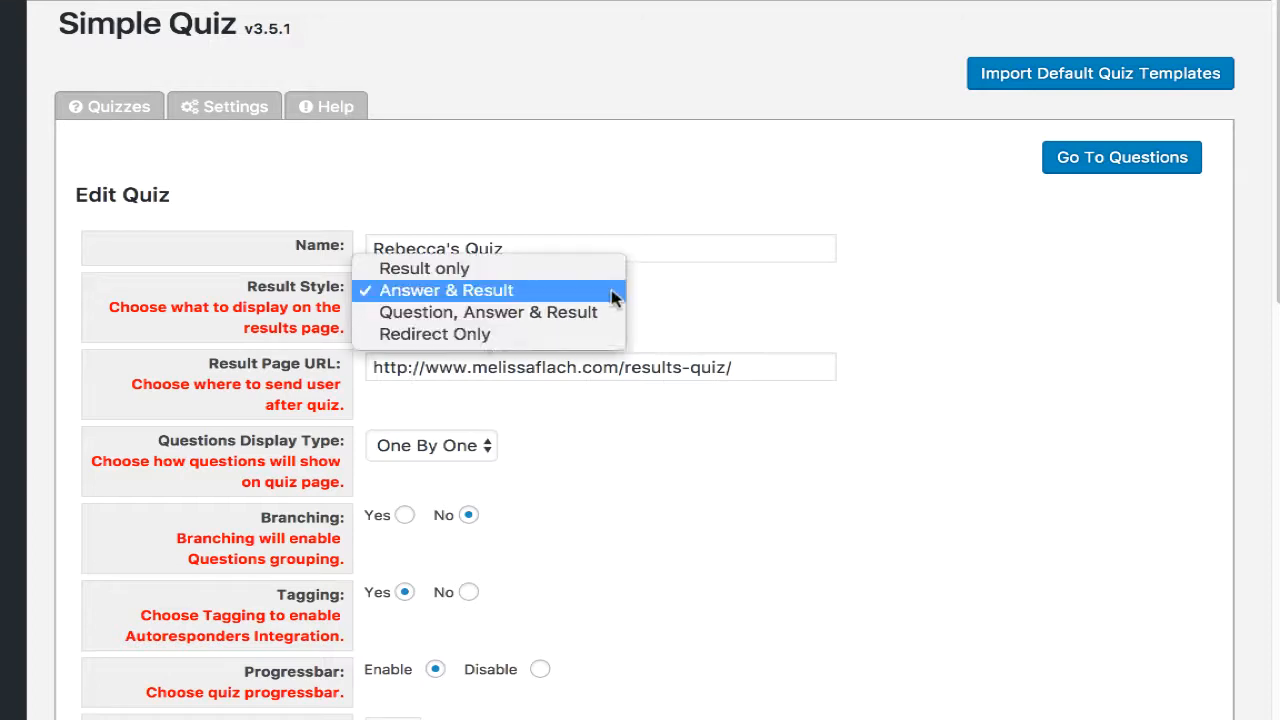
{"action": "left_click", "coordinate": [484, 336]}
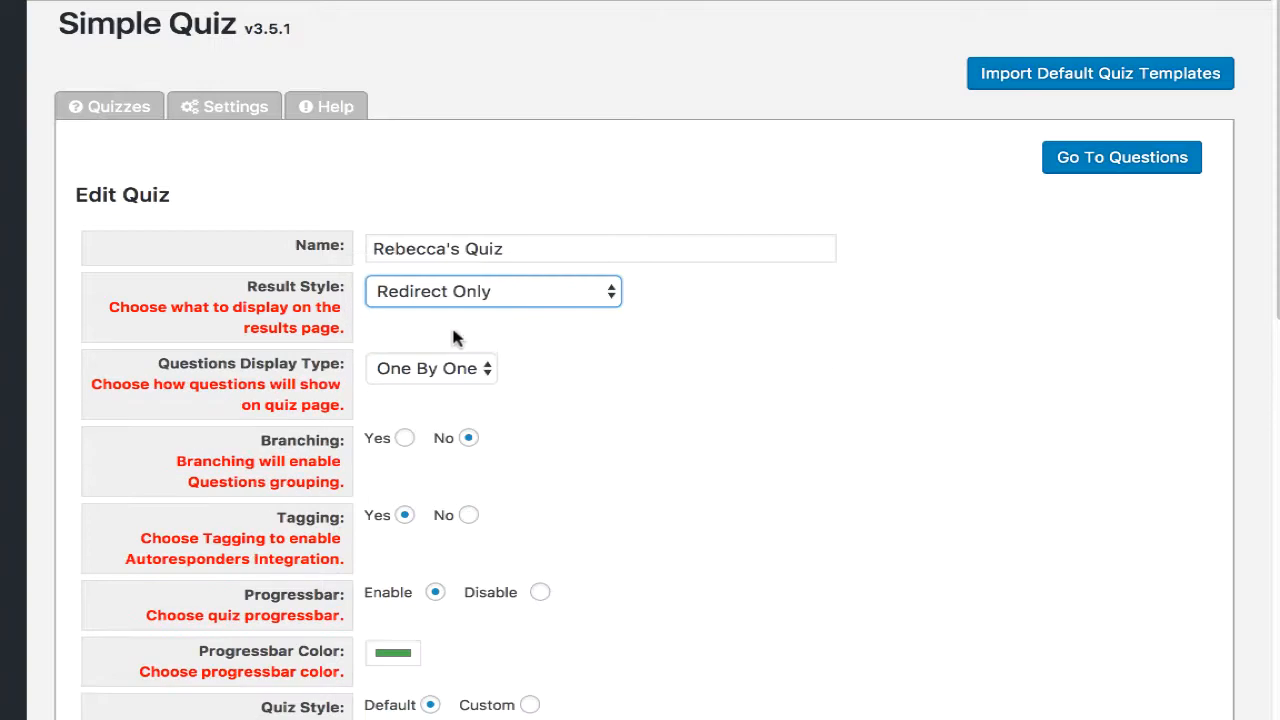
{"action": "scroll", "coordinate": [707, 425], "scroll_direction": "down", "scroll_amount": 2}
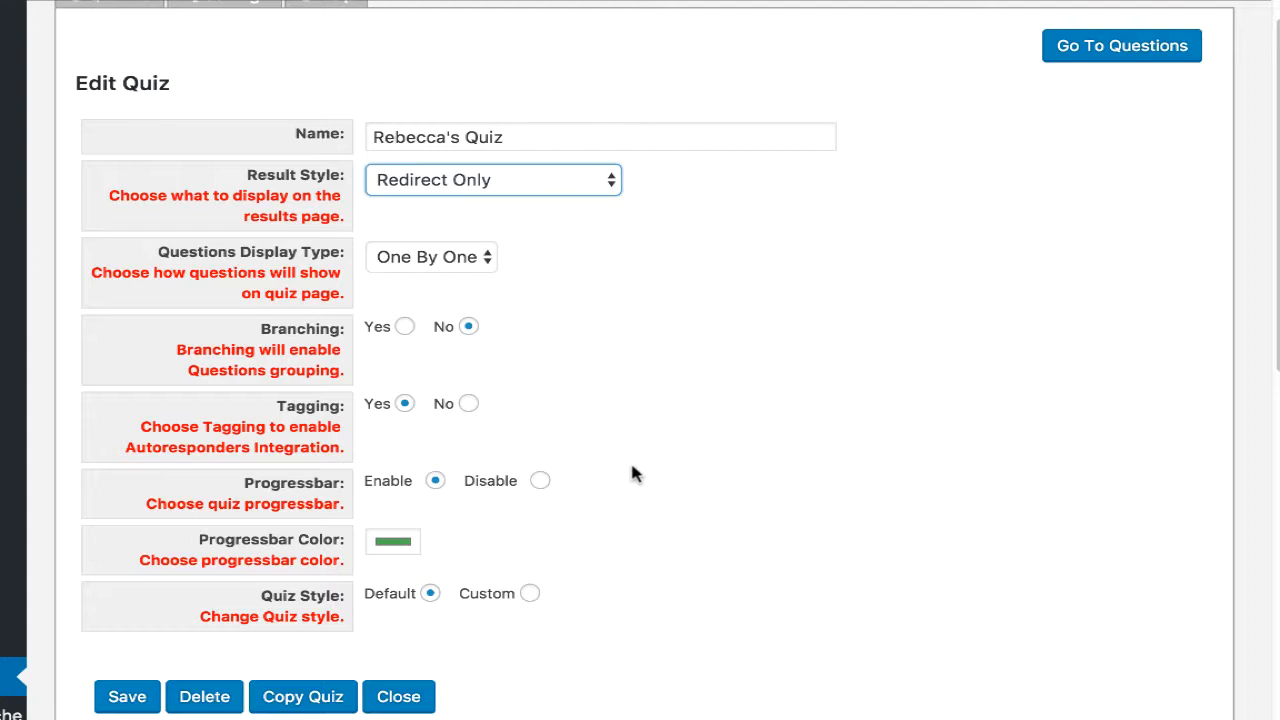
{"action": "scroll", "coordinate": [650, 475], "scroll_direction": "down", "scroll_amount": 1}
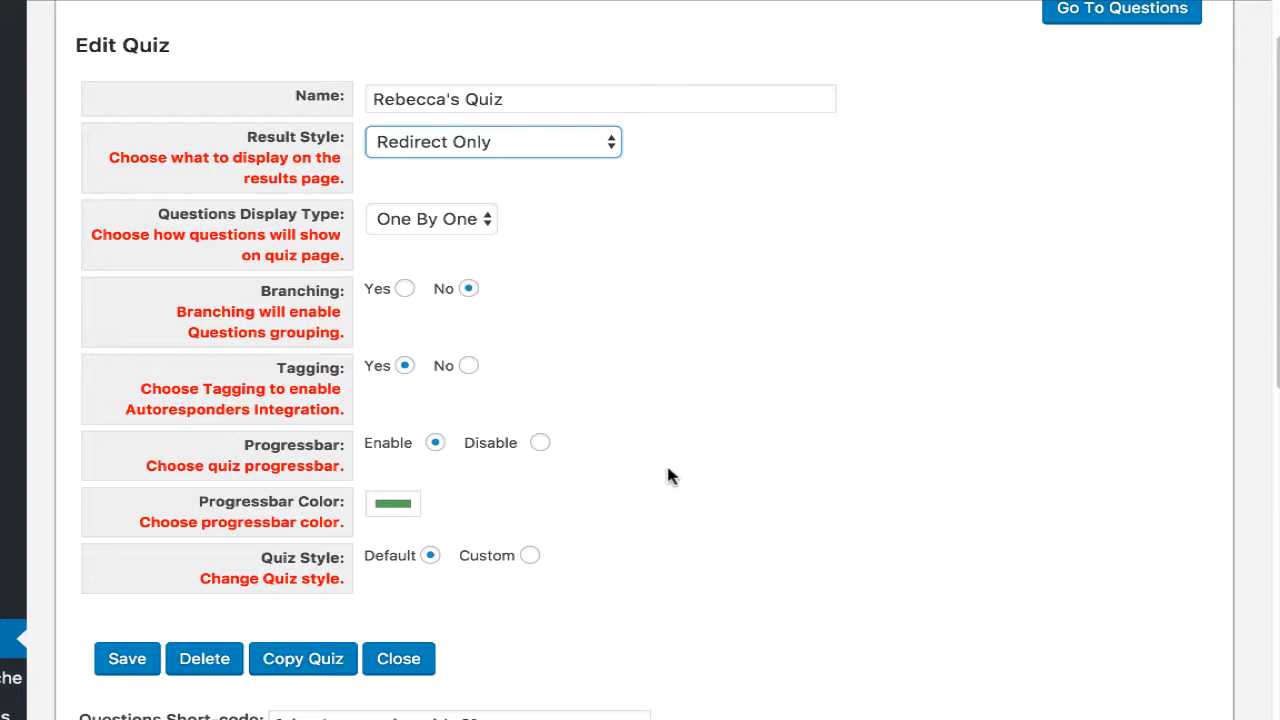
{"action": "scroll", "coordinate": [765, 448], "scroll_direction": "down", "scroll_amount": 5}
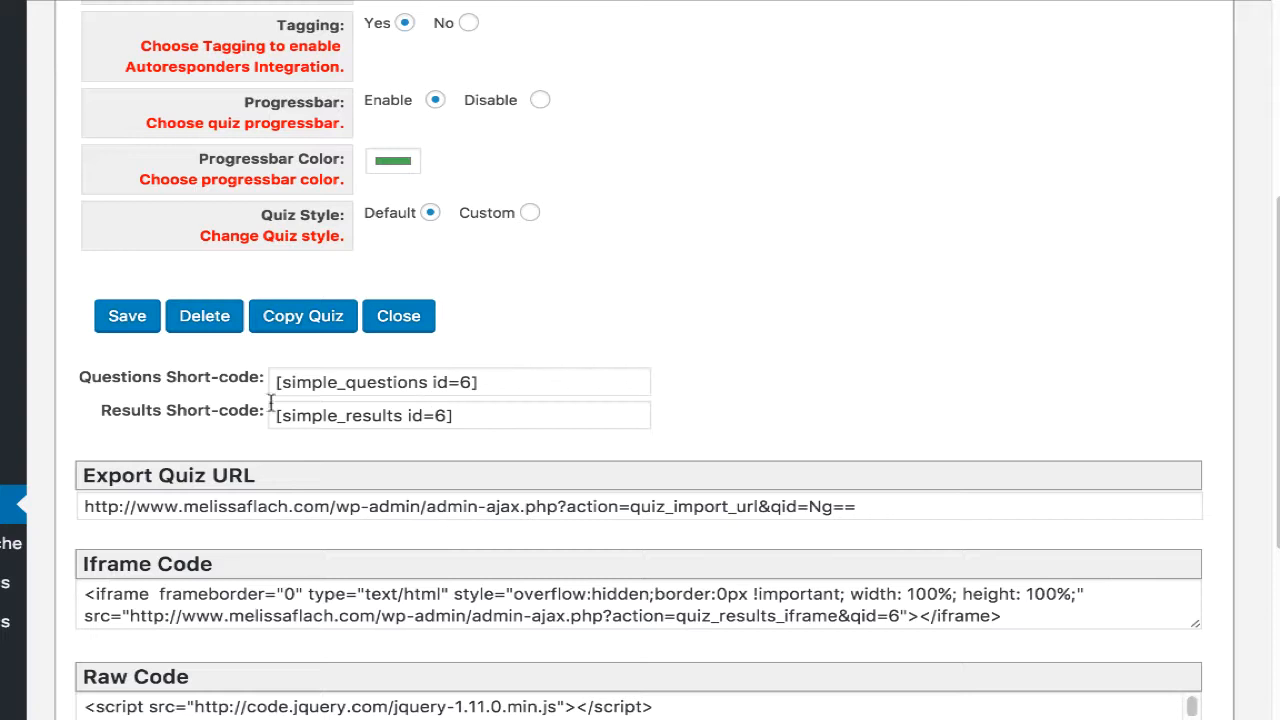
{"action": "left_click", "coordinate": [114, 318]}
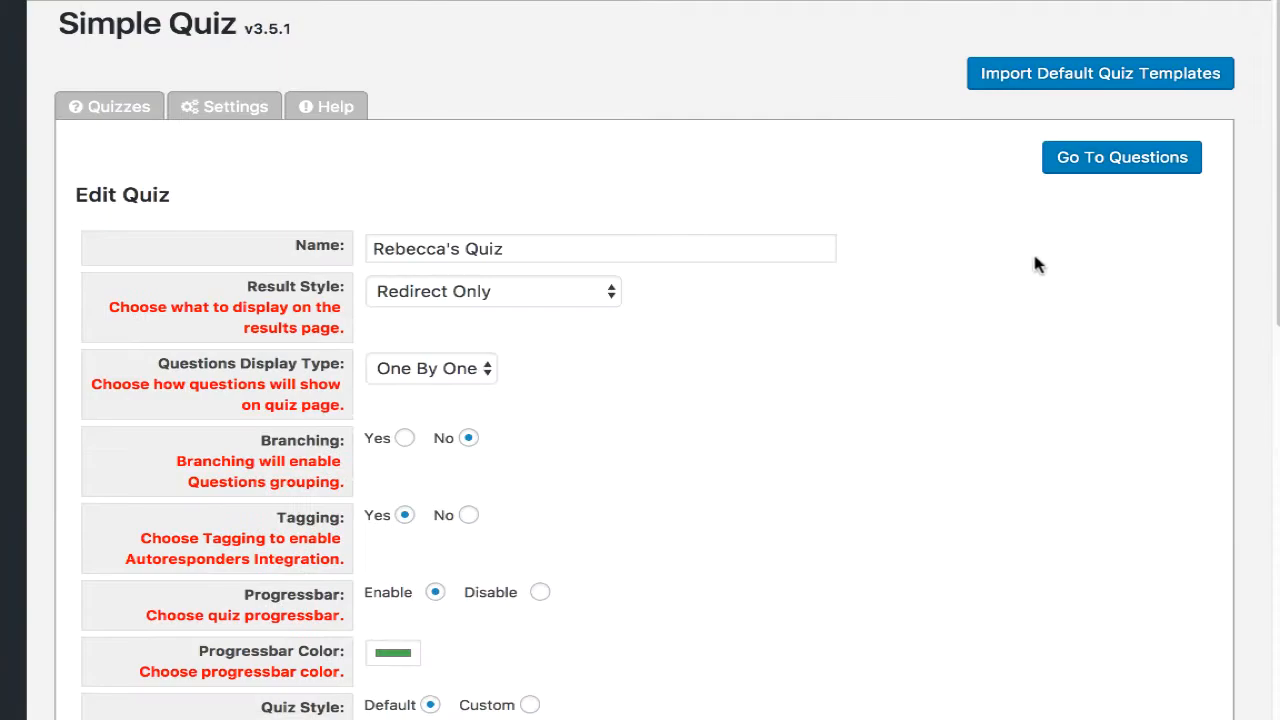
- Reopen the first quiz, examine the hobby question's answer titles and scores, and return to its question list
{"action": "left_click", "coordinate": [113, 118]}
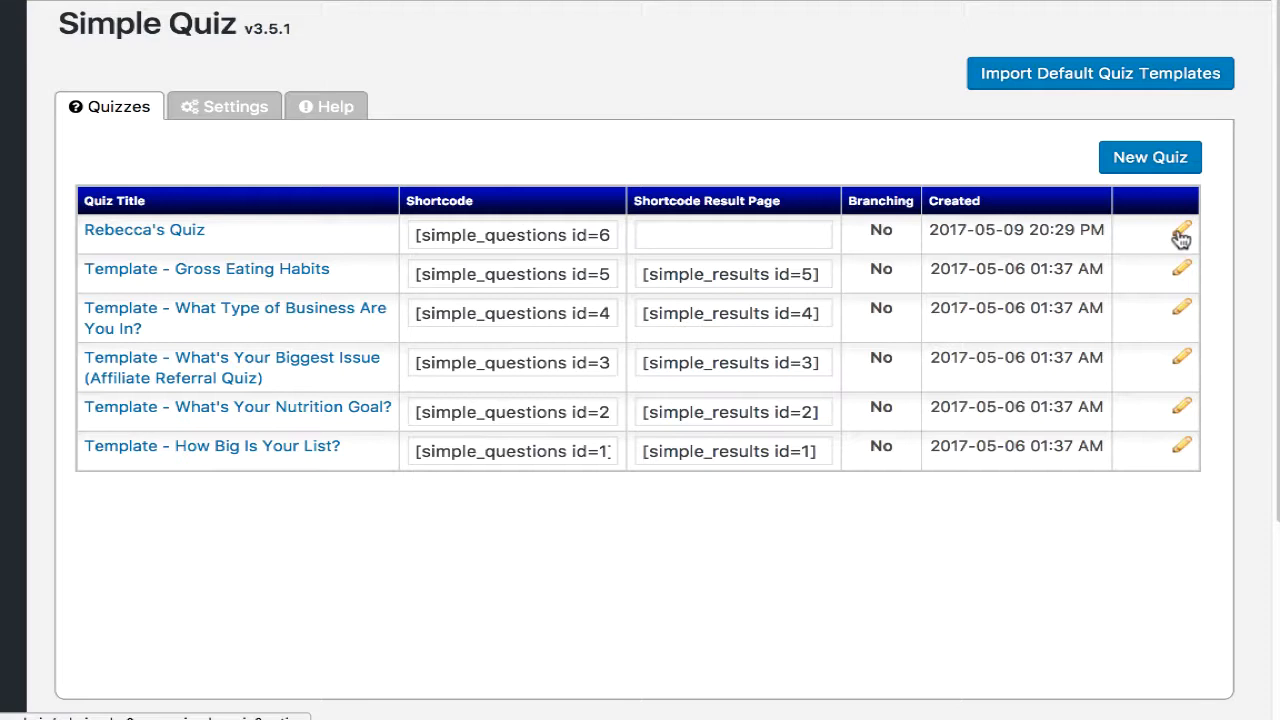
{"action": "left_click", "coordinate": [180, 234]}
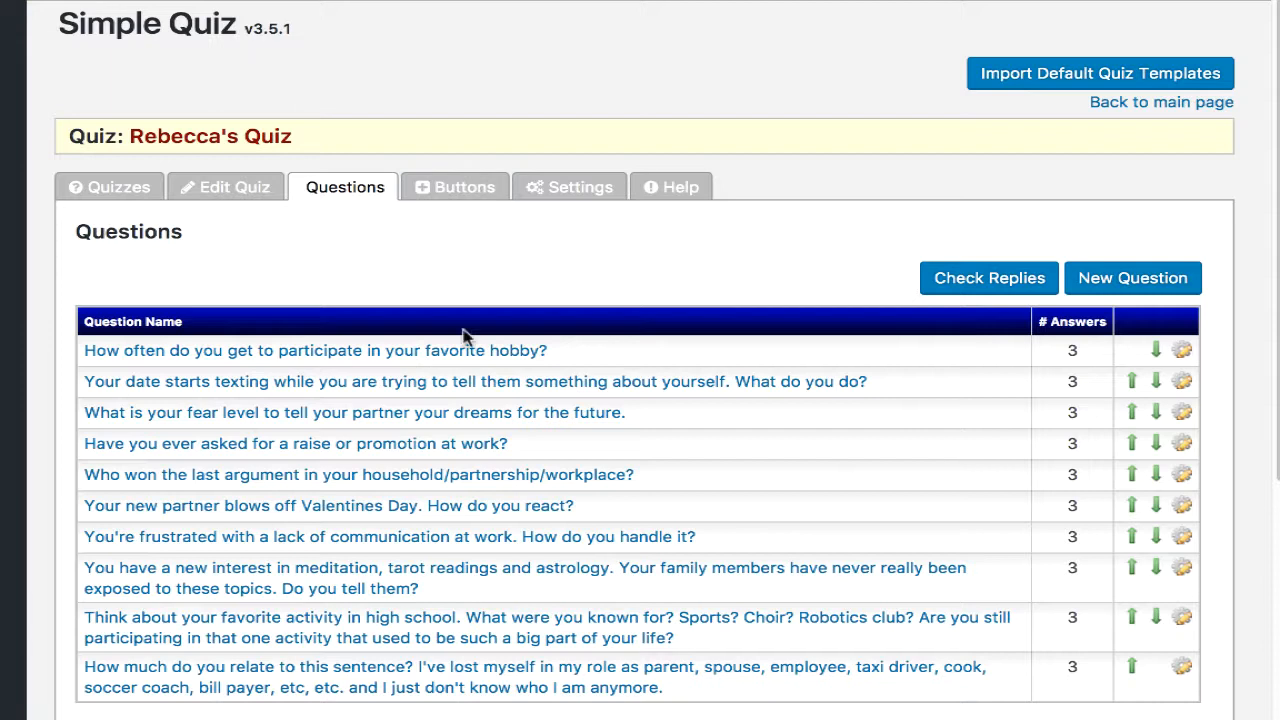
{"action": "left_click", "coordinate": [401, 352]}
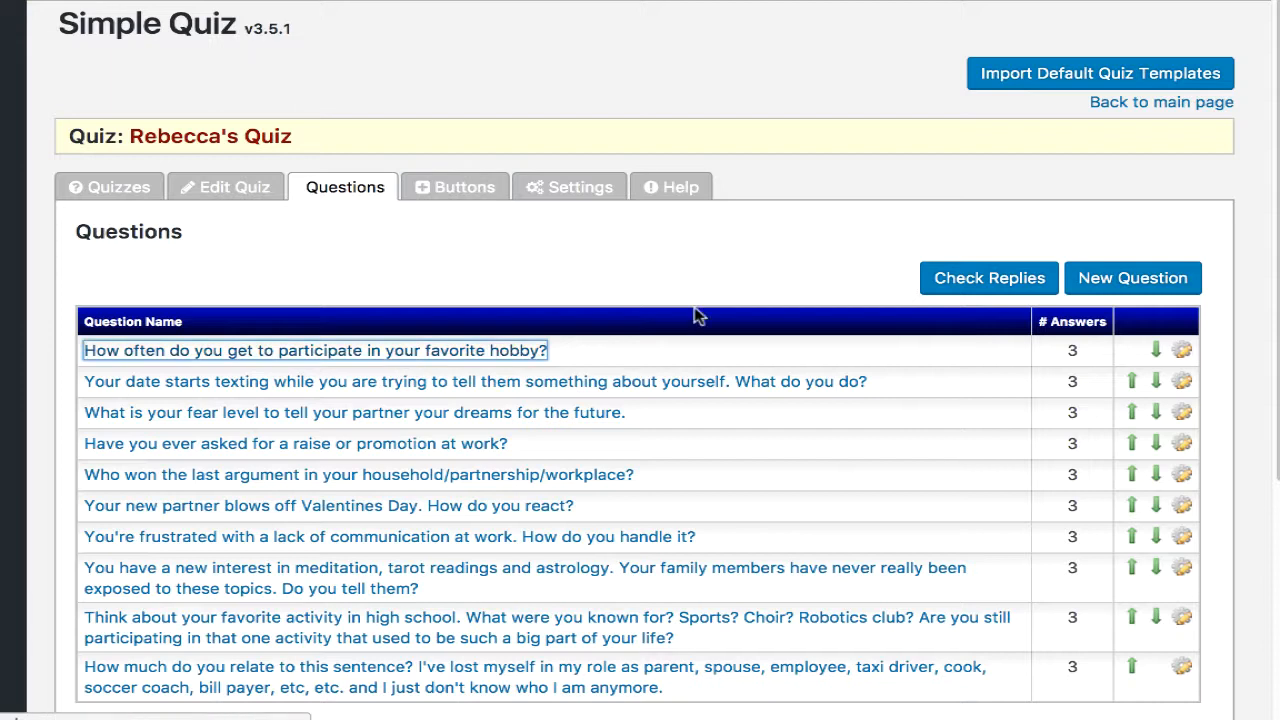
{"action": "scroll", "coordinate": [1049, 385], "scroll_direction": "down", "scroll_amount": 1}
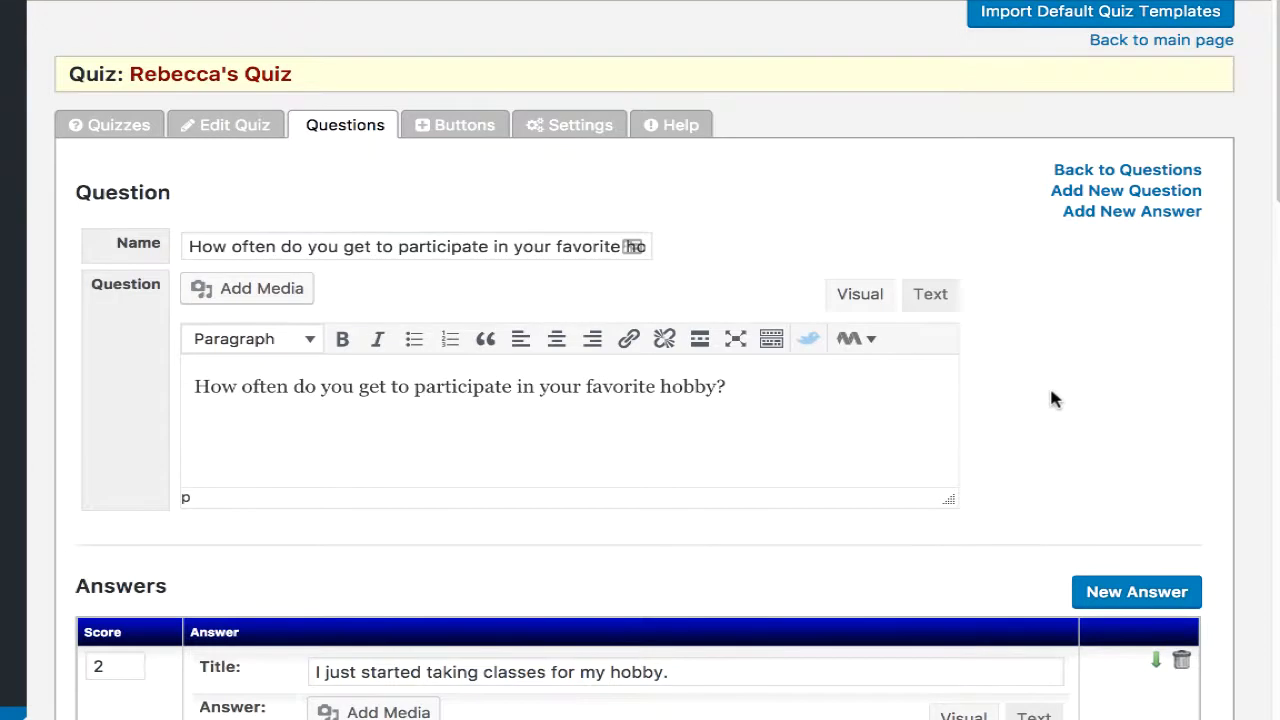
{"action": "scroll", "coordinate": [1049, 398], "scroll_direction": "down", "scroll_amount": 5}
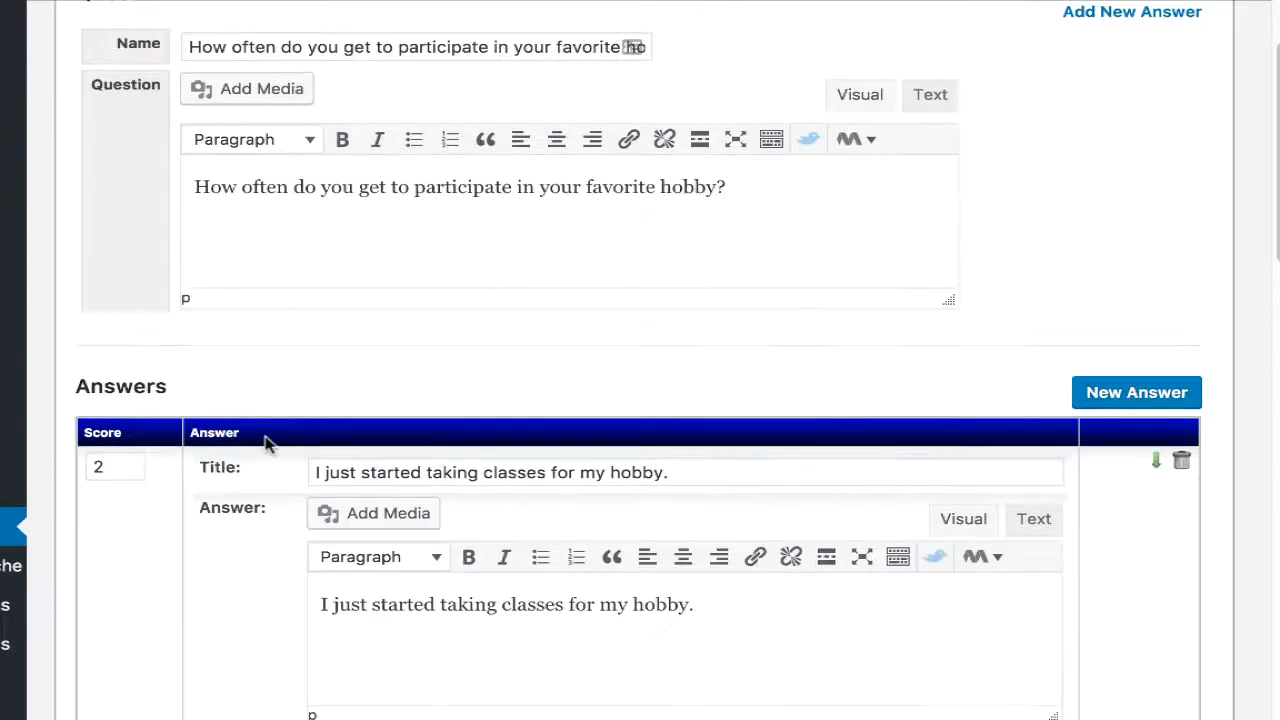
{"action": "scroll", "coordinate": [571, 428], "scroll_direction": "down", "scroll_amount": 3}
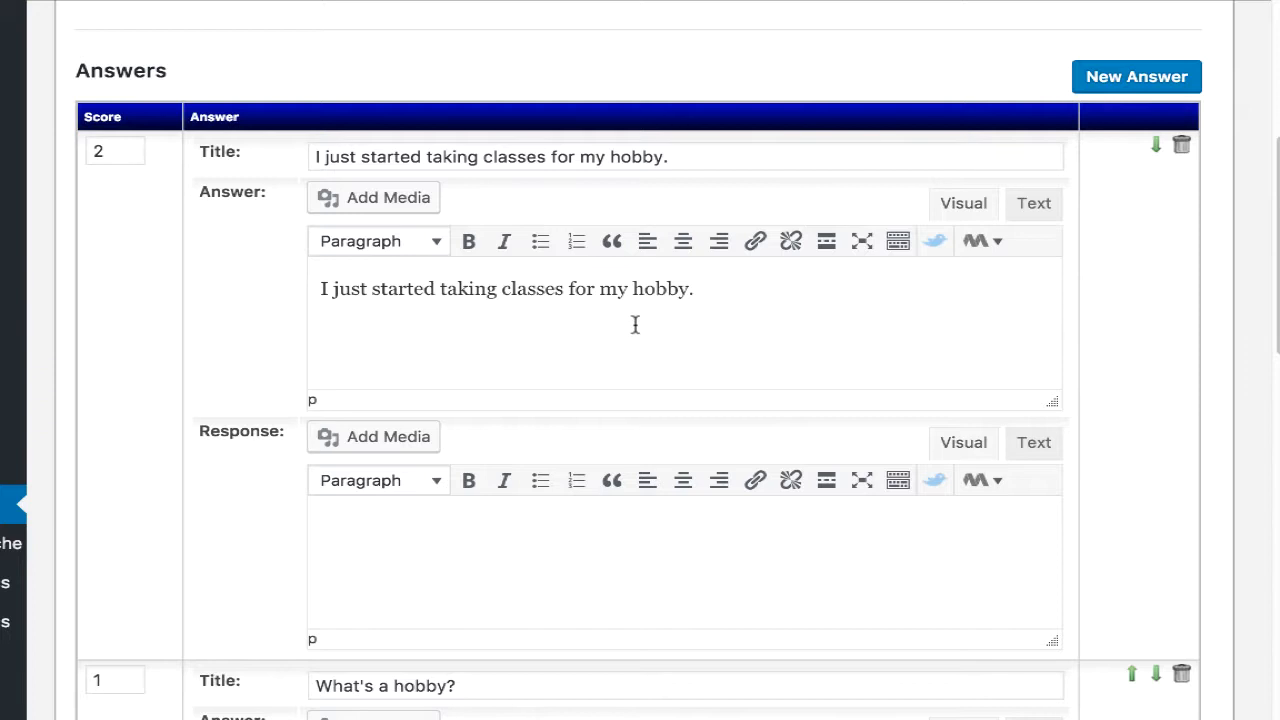
{"action": "scroll", "coordinate": [706, 357], "scroll_direction": "up", "scroll_amount": 4}
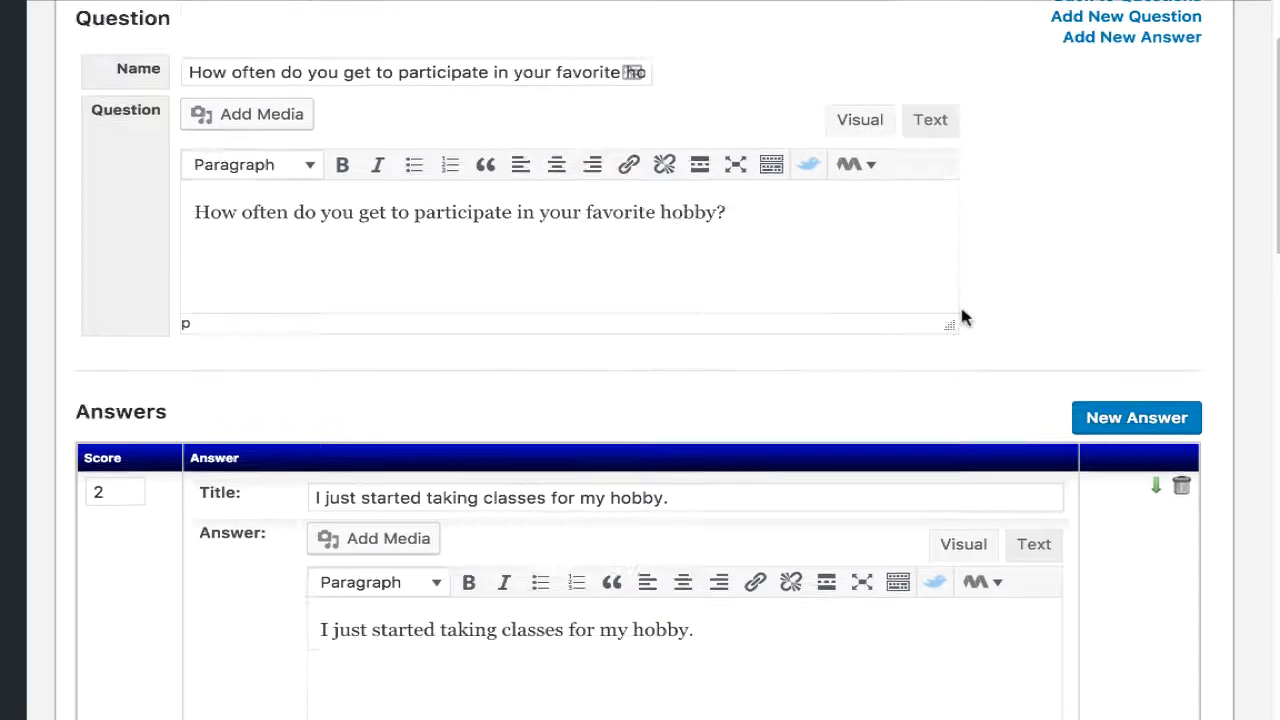
{"action": "scroll", "coordinate": [990, 308], "scroll_direction": "up", "scroll_amount": 3}
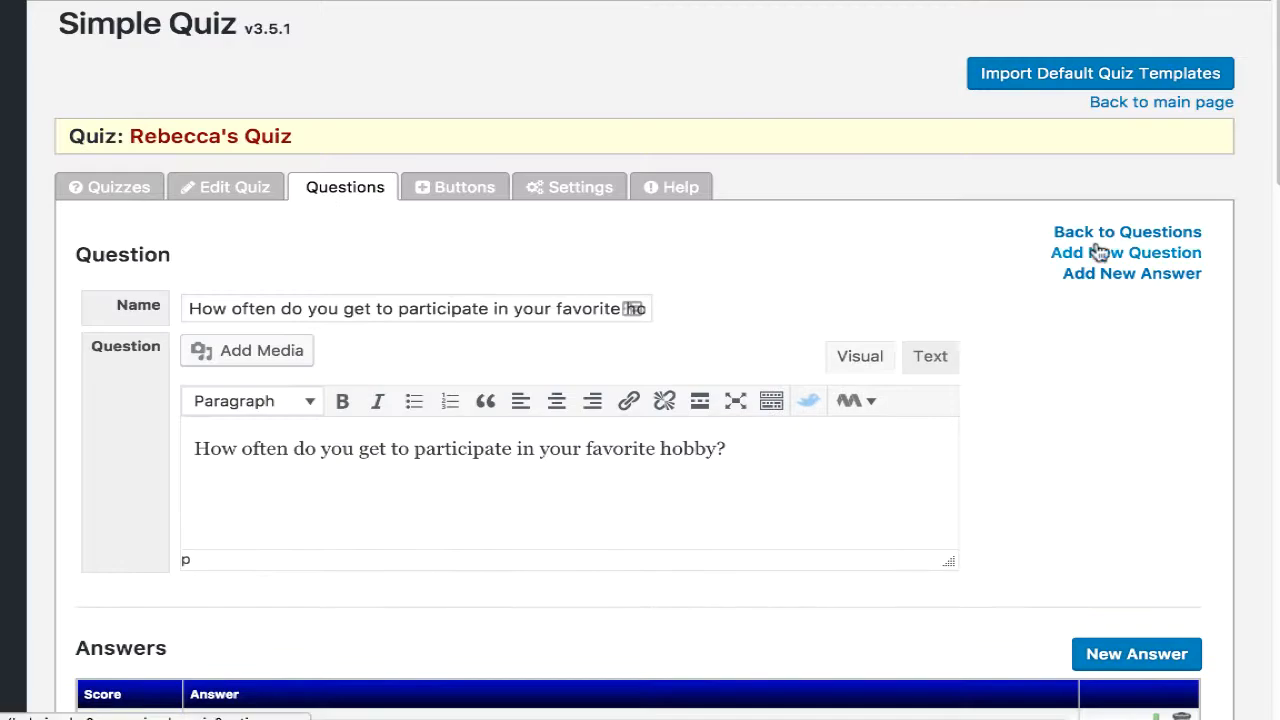
{"action": "left_click", "coordinate": [1100, 235]}
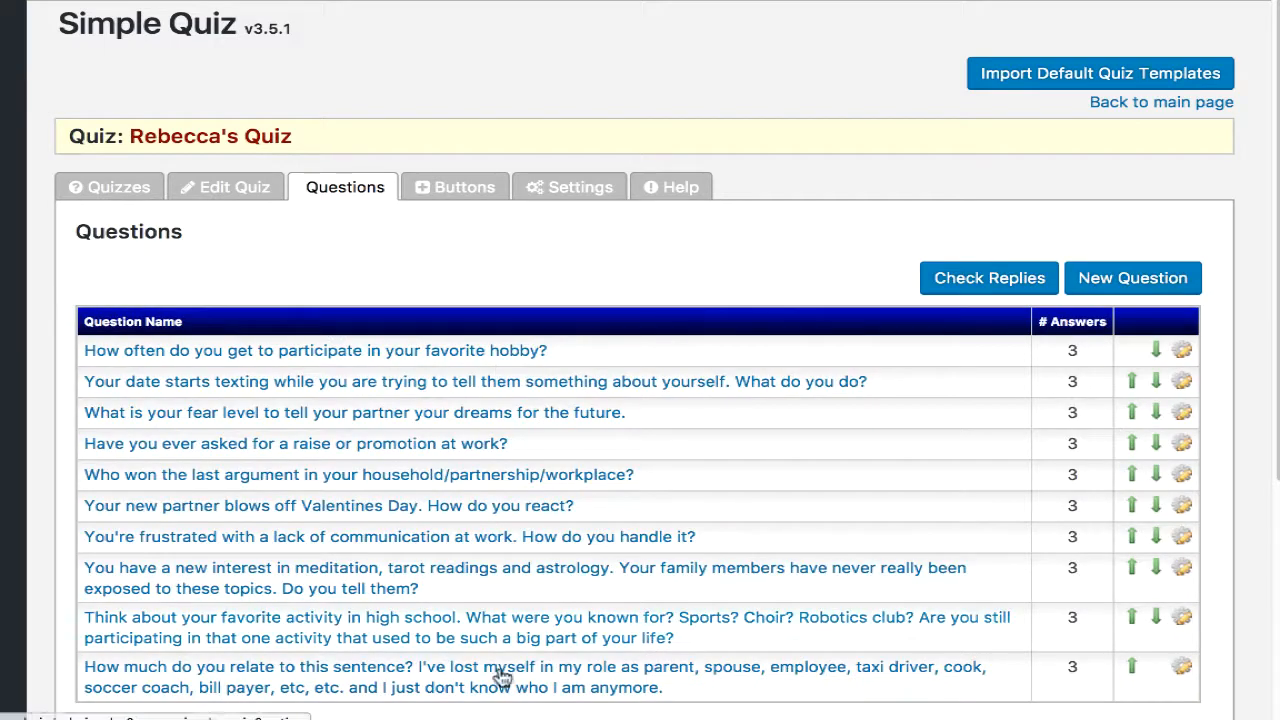
- In the quiz's button settings, start the first button's score range at 10 and end the third button's range at 30
{"action": "left_click", "coordinate": [458, 189]}
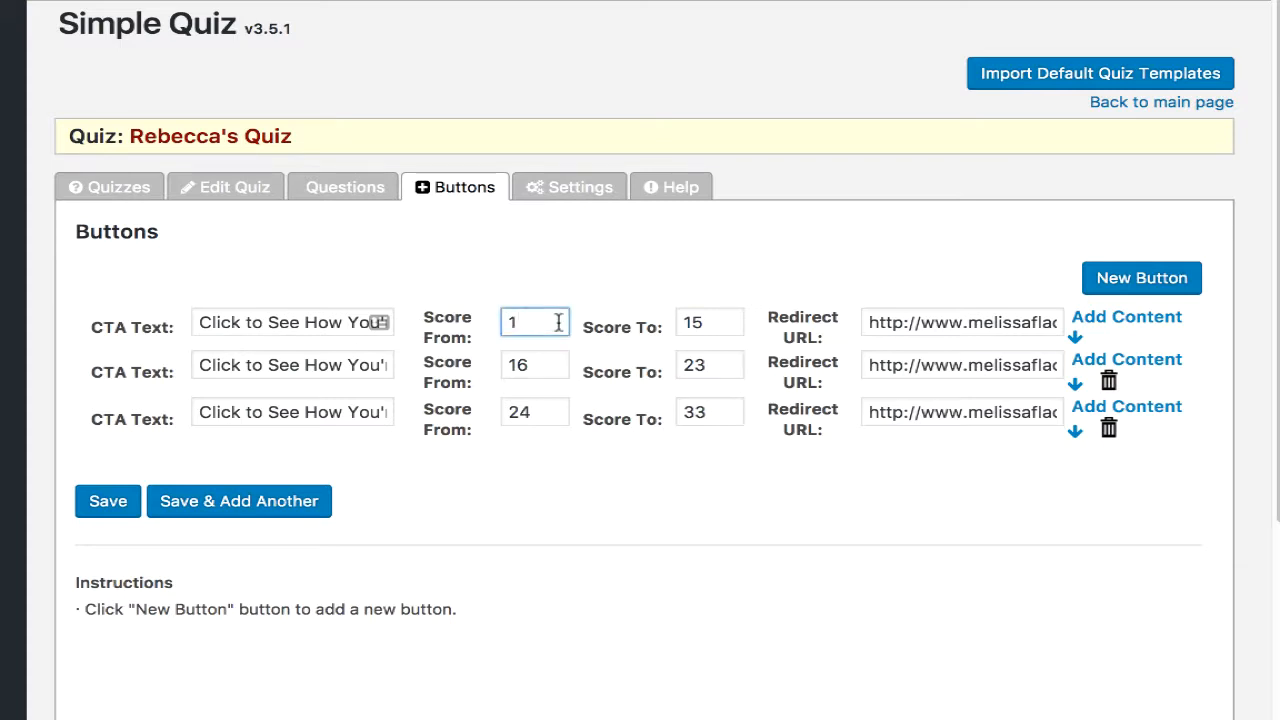
{"action": "type", "text": "0"}
{"action": "left_click_drag", "start_coordinate": [715, 411], "coordinate": [687, 415]}
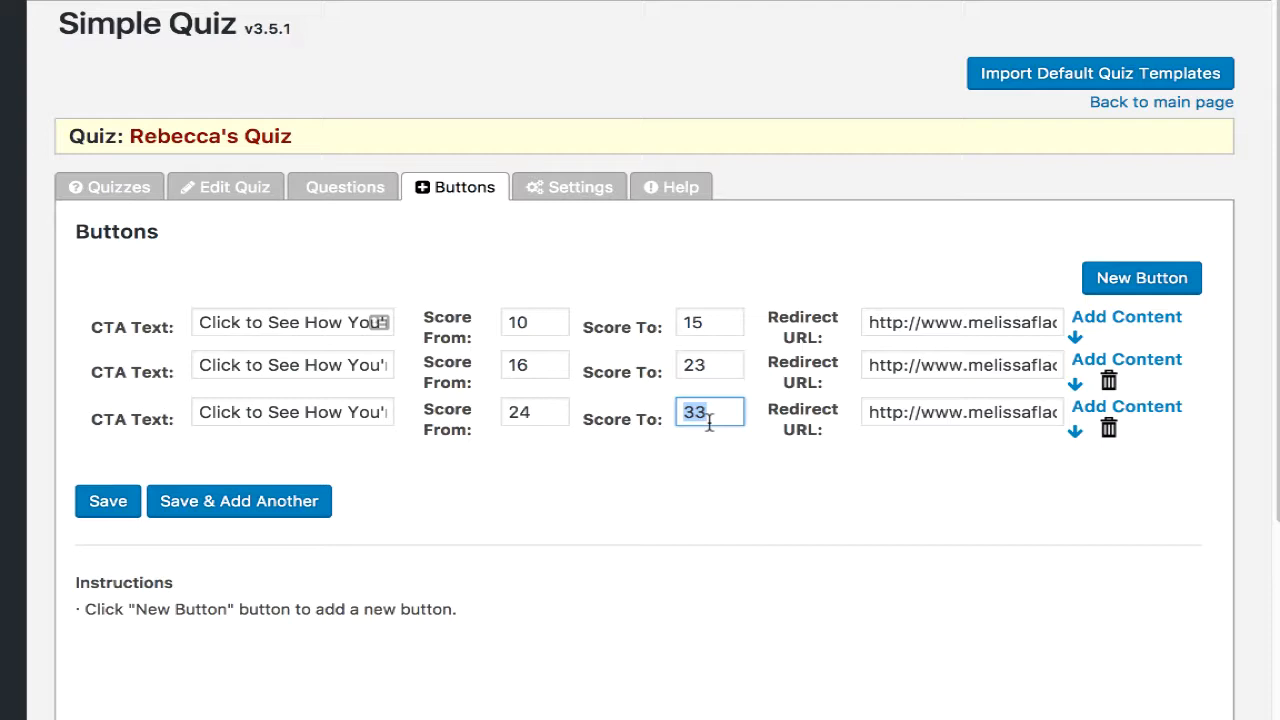
{"action": "type", "text": "30"}
{"action": "left_click", "coordinate": [780, 470]}
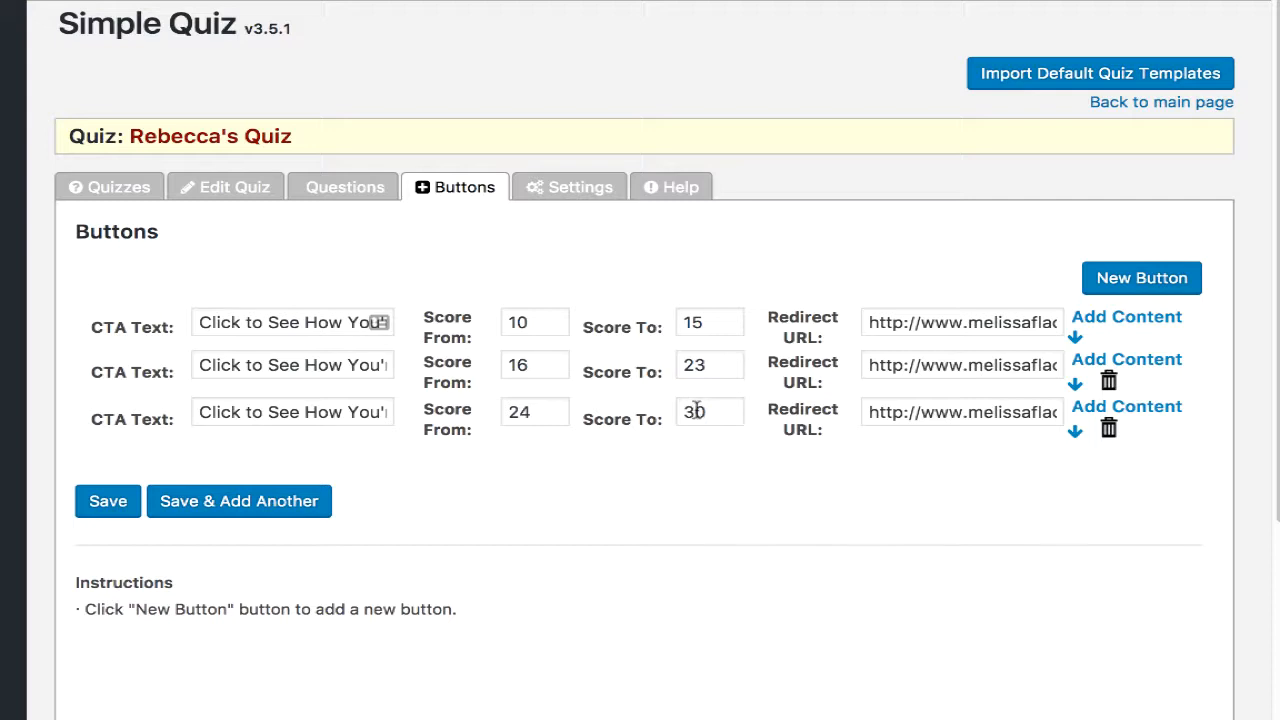
{"action": "left_click_drag", "start_coordinate": [708, 333], "coordinate": [686, 318]}
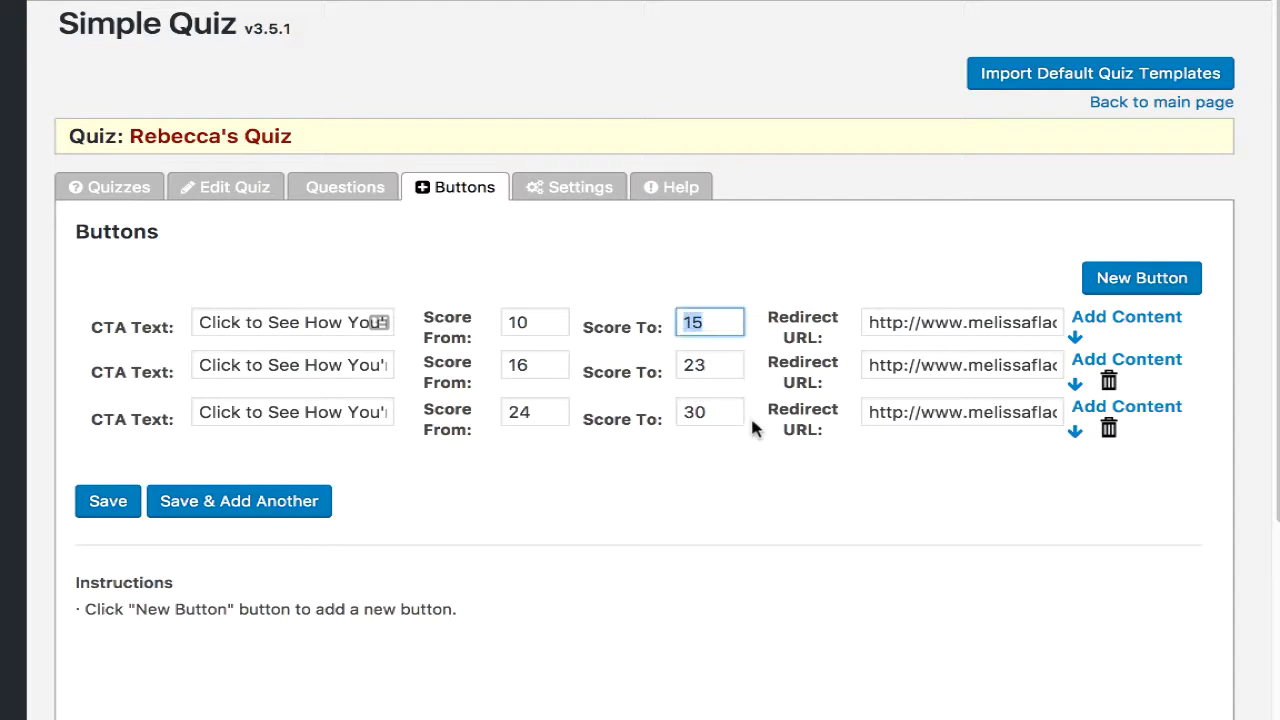
{"action": "type", "text": "17"}
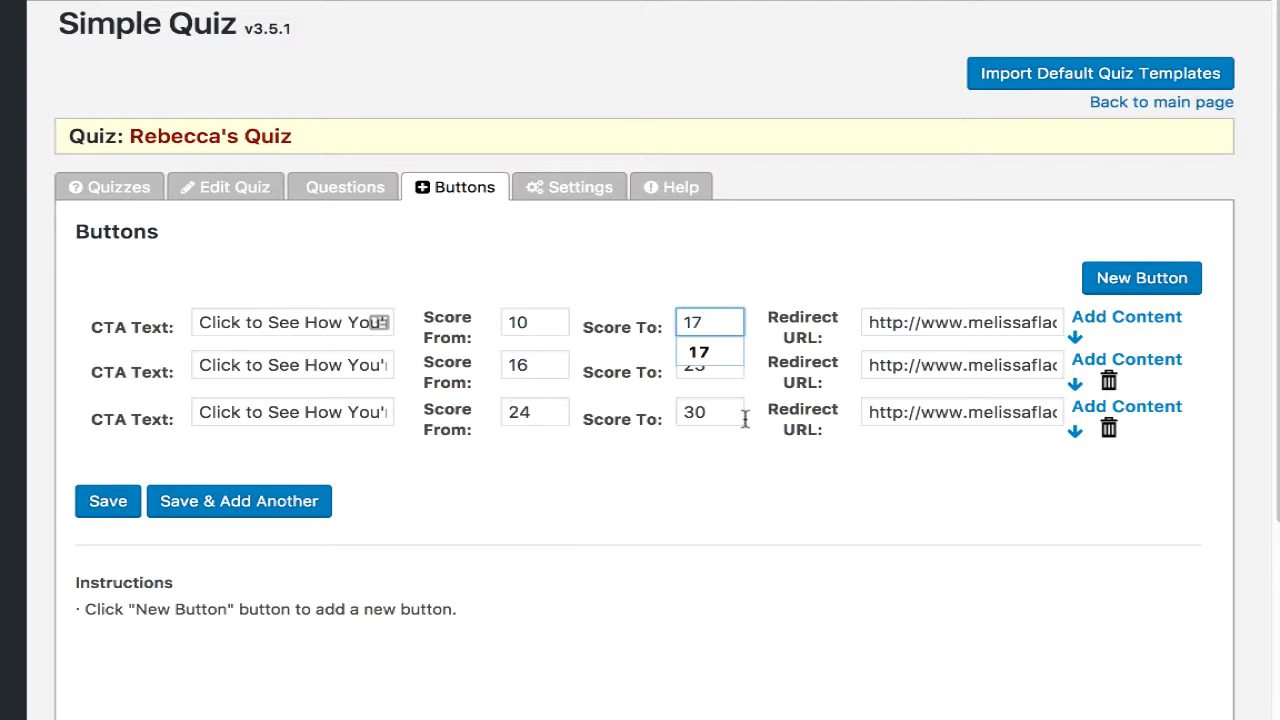
{"action": "left_click", "coordinate": [531, 367]}
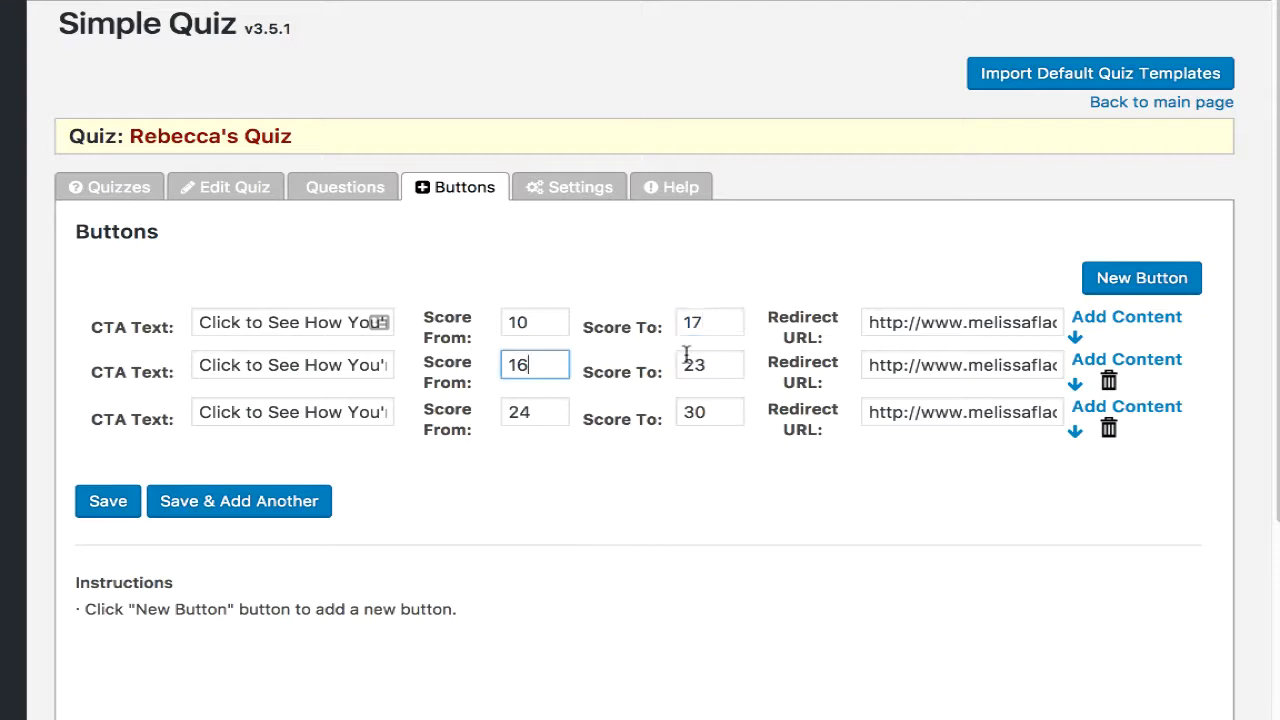
- End the first button's score range at 16 and set the second button's score range from 17 to 24
{"action": "left_click_drag", "start_coordinate": [710, 325], "coordinate": [689, 327]}
{"action": "type", "text": "6"}
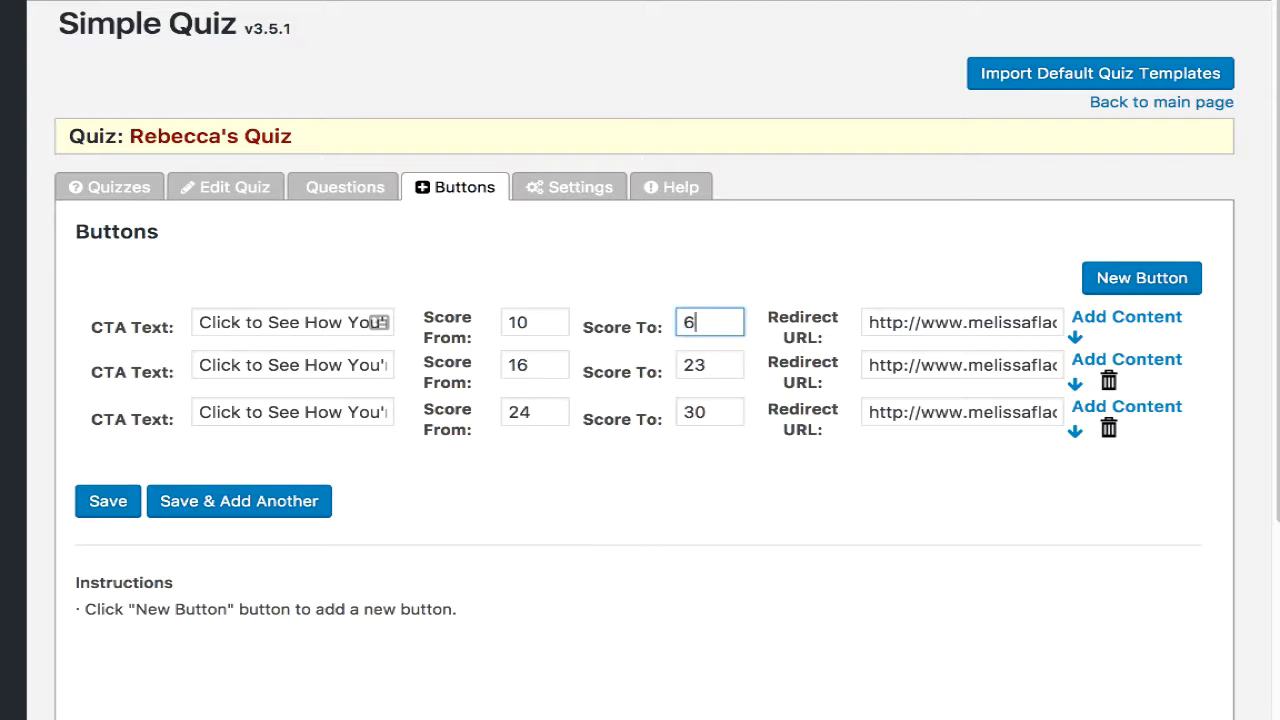
{"action": "key", "text": "BackSpace"}
{"action": "type", "text": "16"}
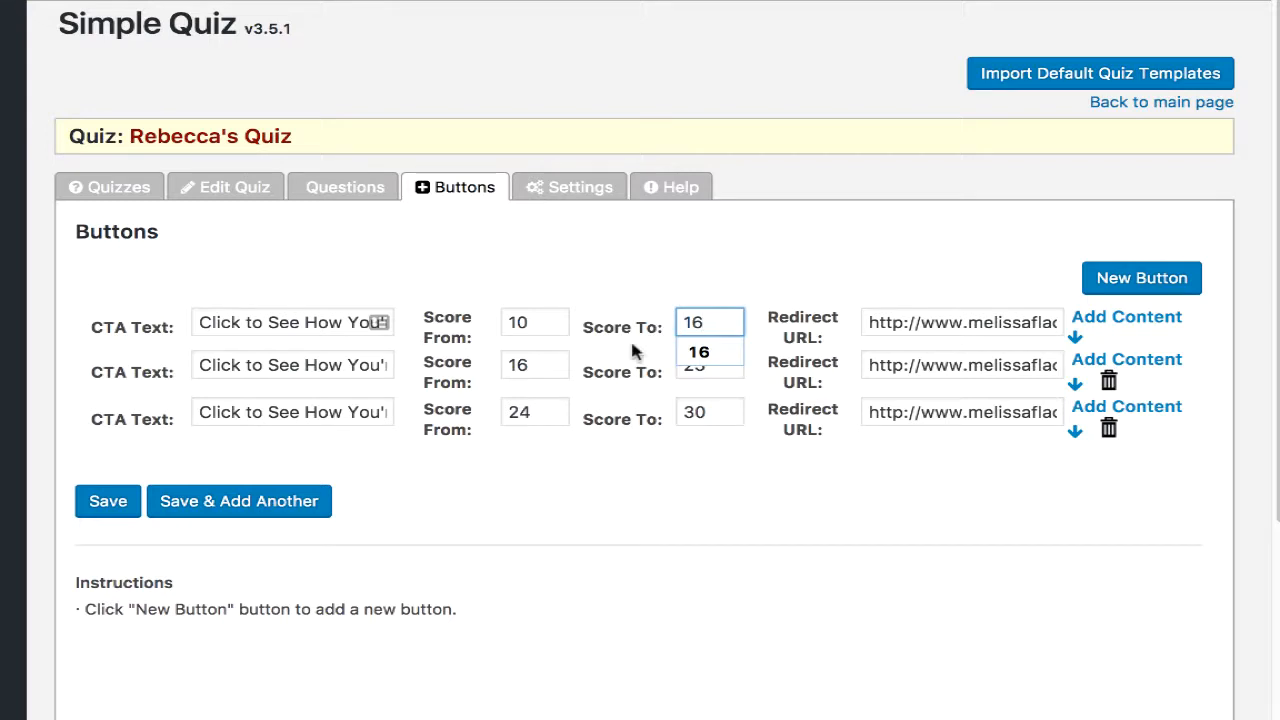
{"action": "left_click", "coordinate": [550, 367]}
{"action": "key", "text": "BackSpace"}
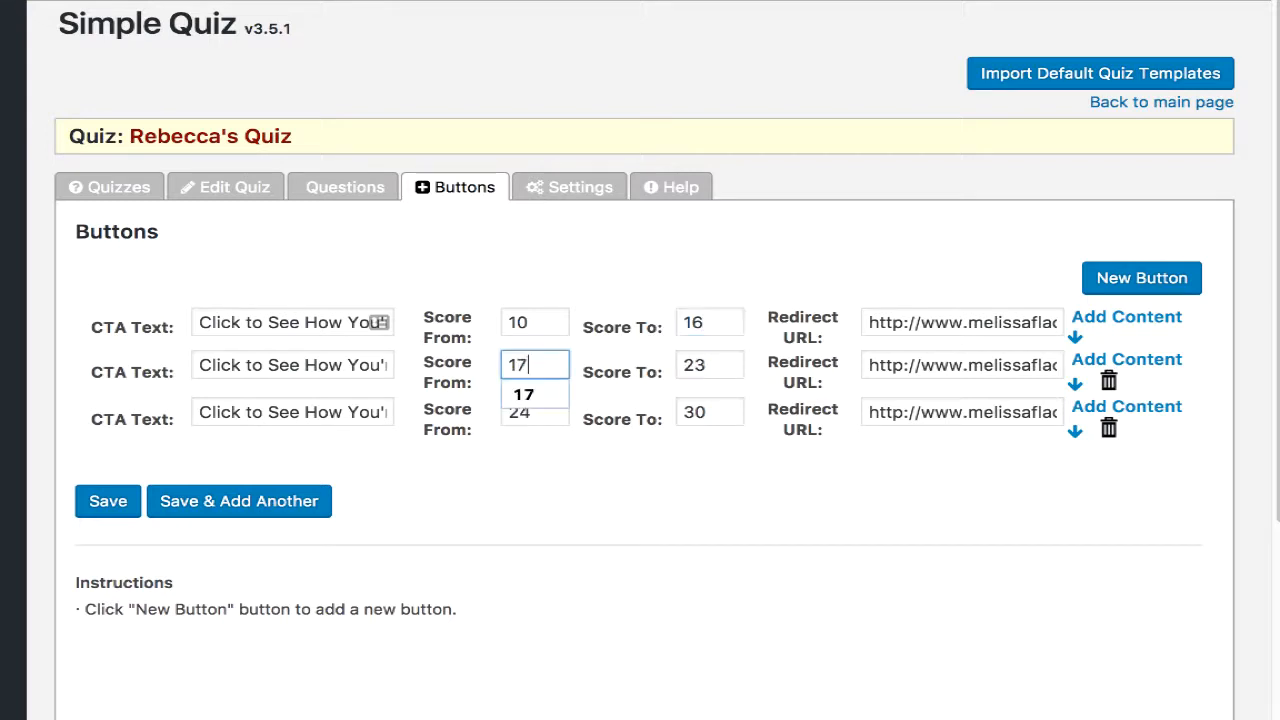
{"action": "left_click", "coordinate": [699, 365]}
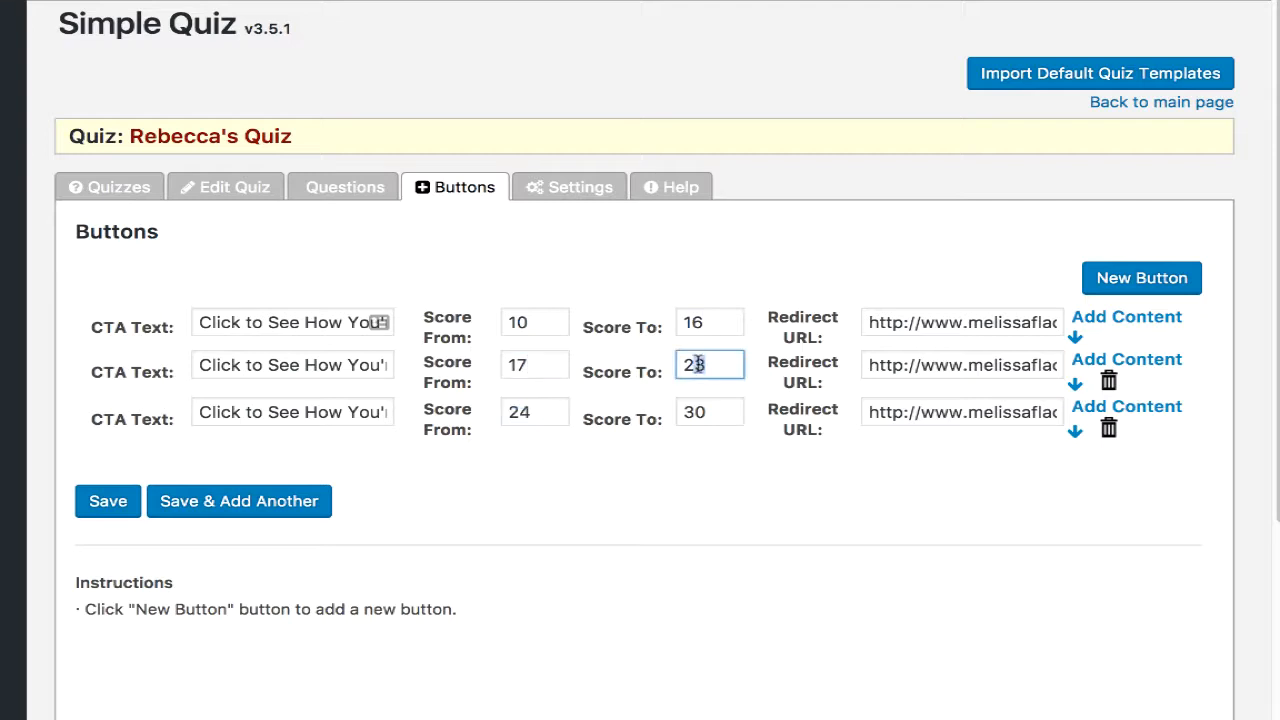
{"action": "type", "text": "4"}
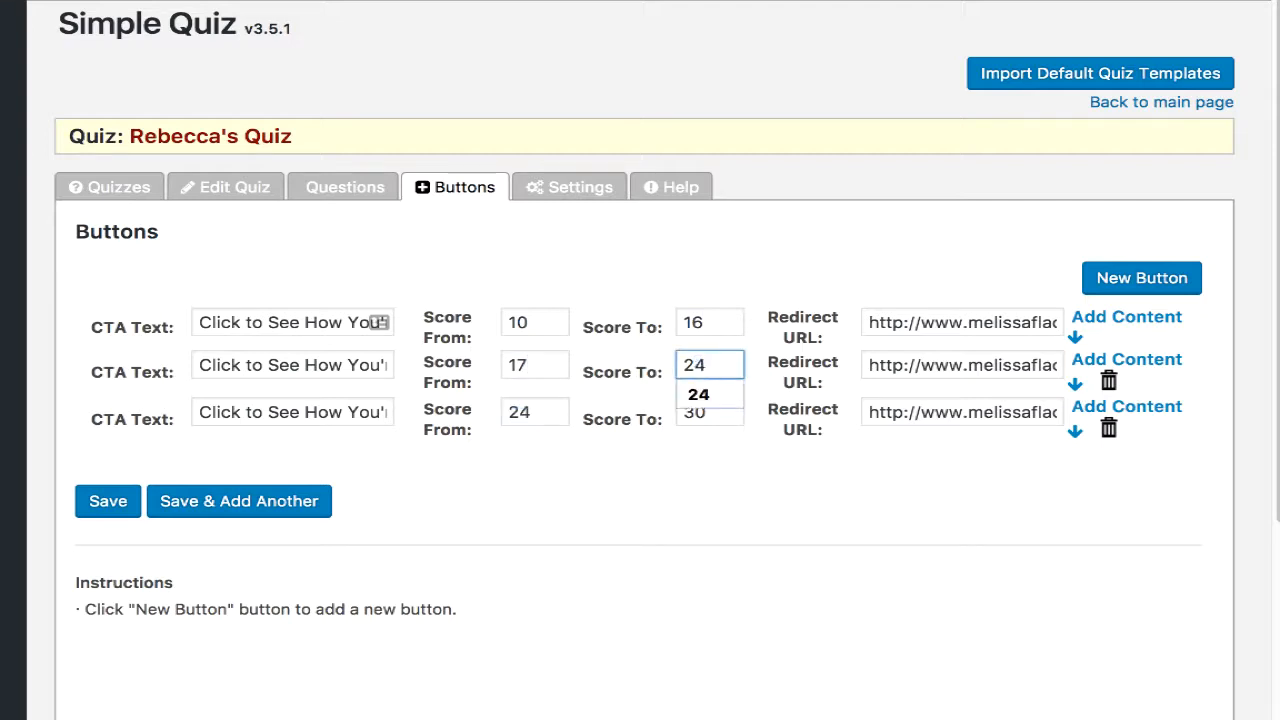
- Start the third button's score range at 25
{"action": "left_click", "coordinate": [551, 410]}
{"action": "left_click_drag", "start_coordinate": [551, 410], "coordinate": [522, 418]}
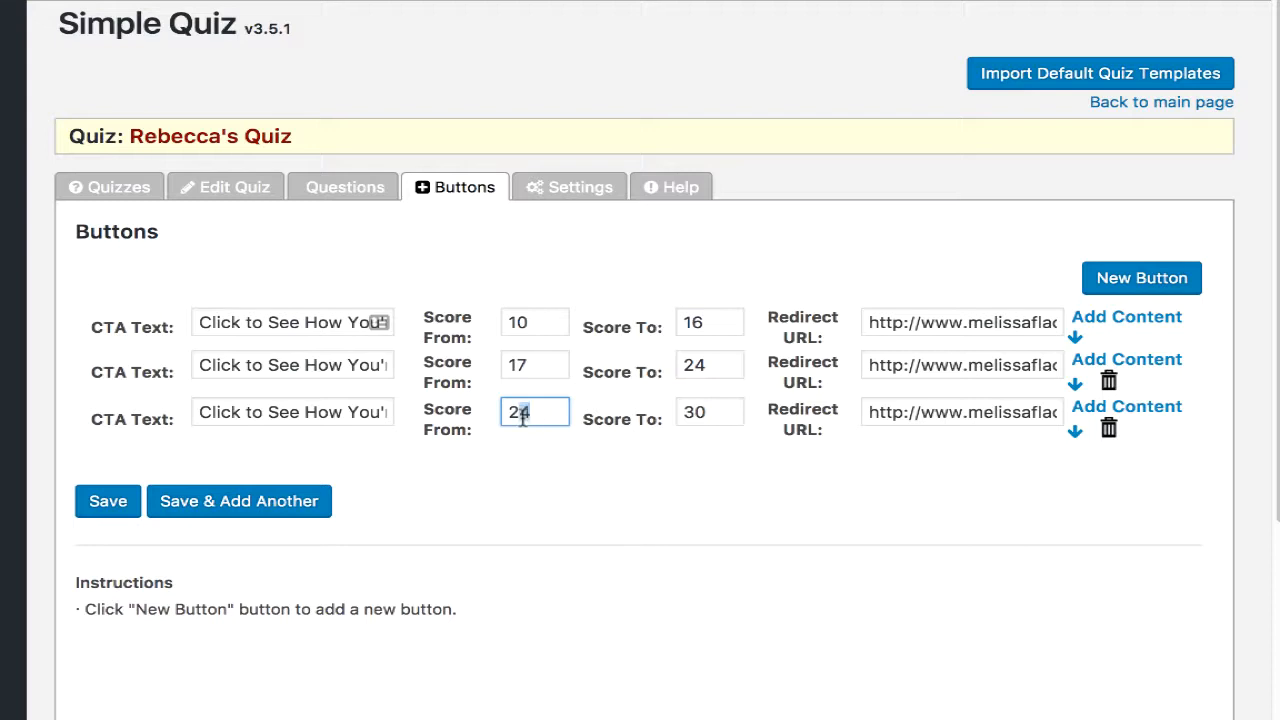
{"action": "type", "text": "5"}
{"action": "left_click", "coordinate": [734, 411]}
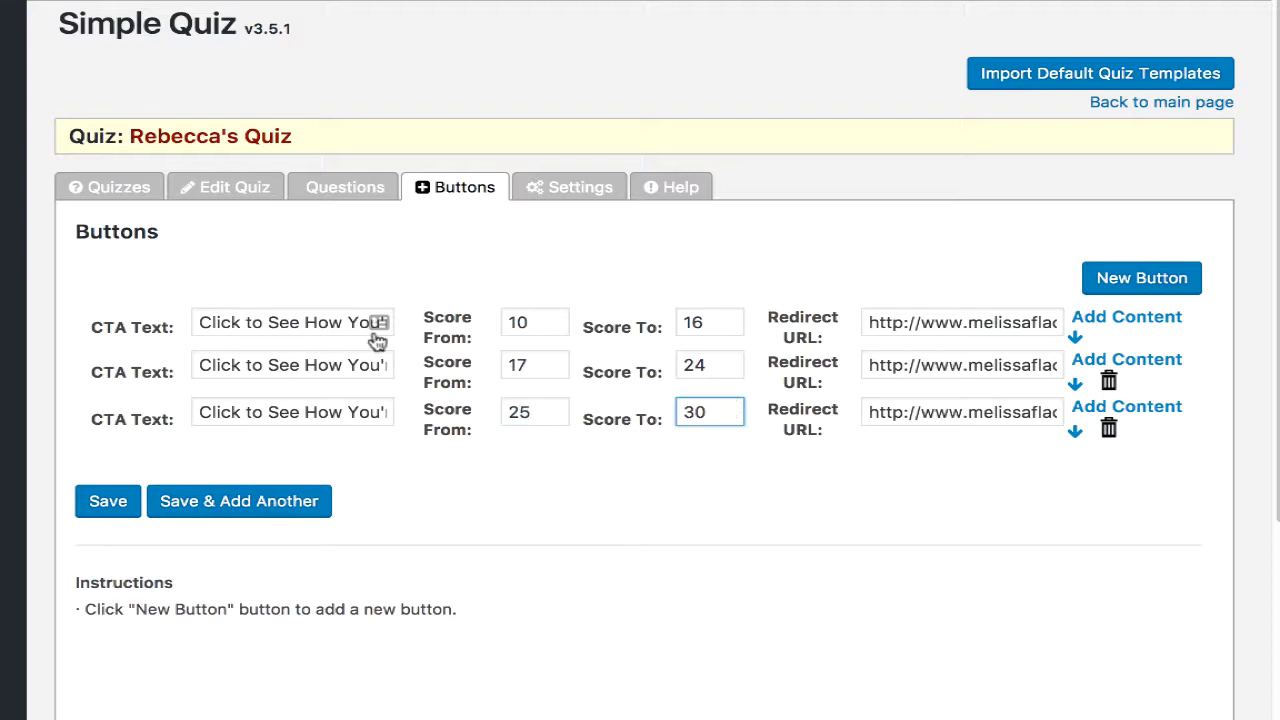
- Examine the full CTA text of each of the three result buttons
{"action": "left_click", "coordinate": [295, 318]}
{"action": "left_click_drag", "start_coordinate": [334, 320], "coordinate": [419, 325]}
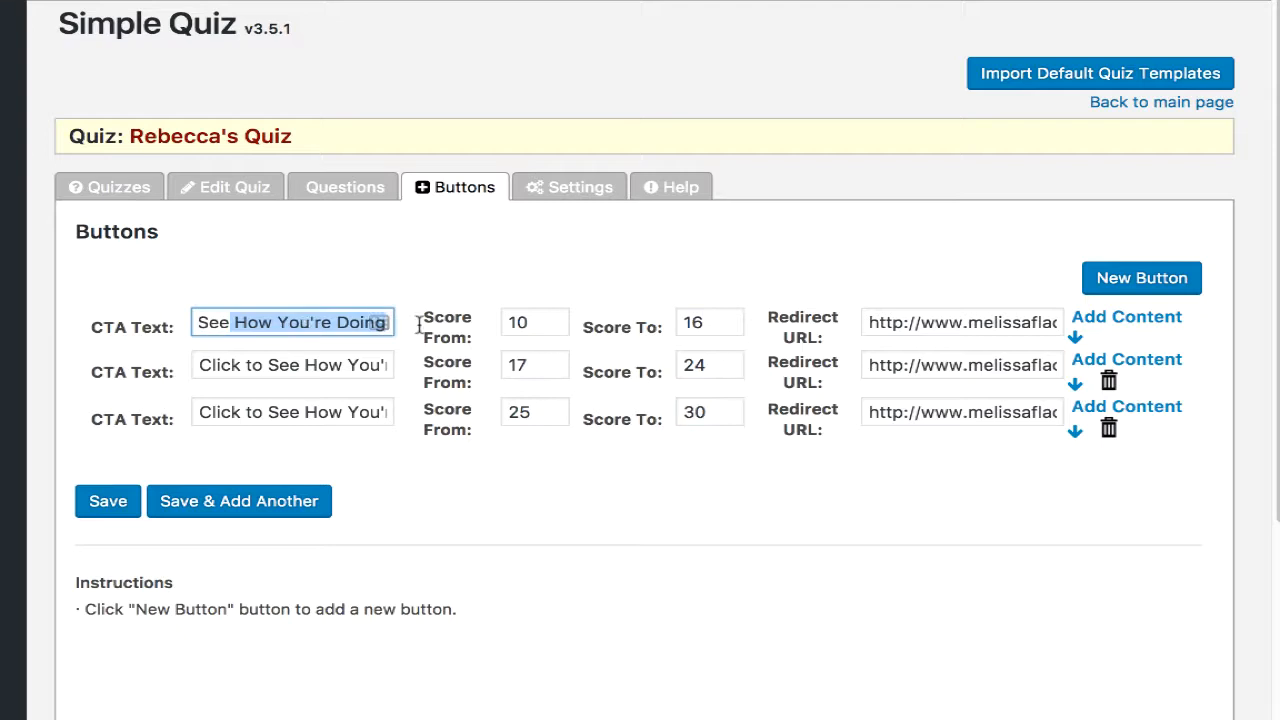
{"action": "left_click", "coordinate": [308, 322]}
{"action": "left_click_drag", "start_coordinate": [303, 368], "coordinate": [408, 391]}
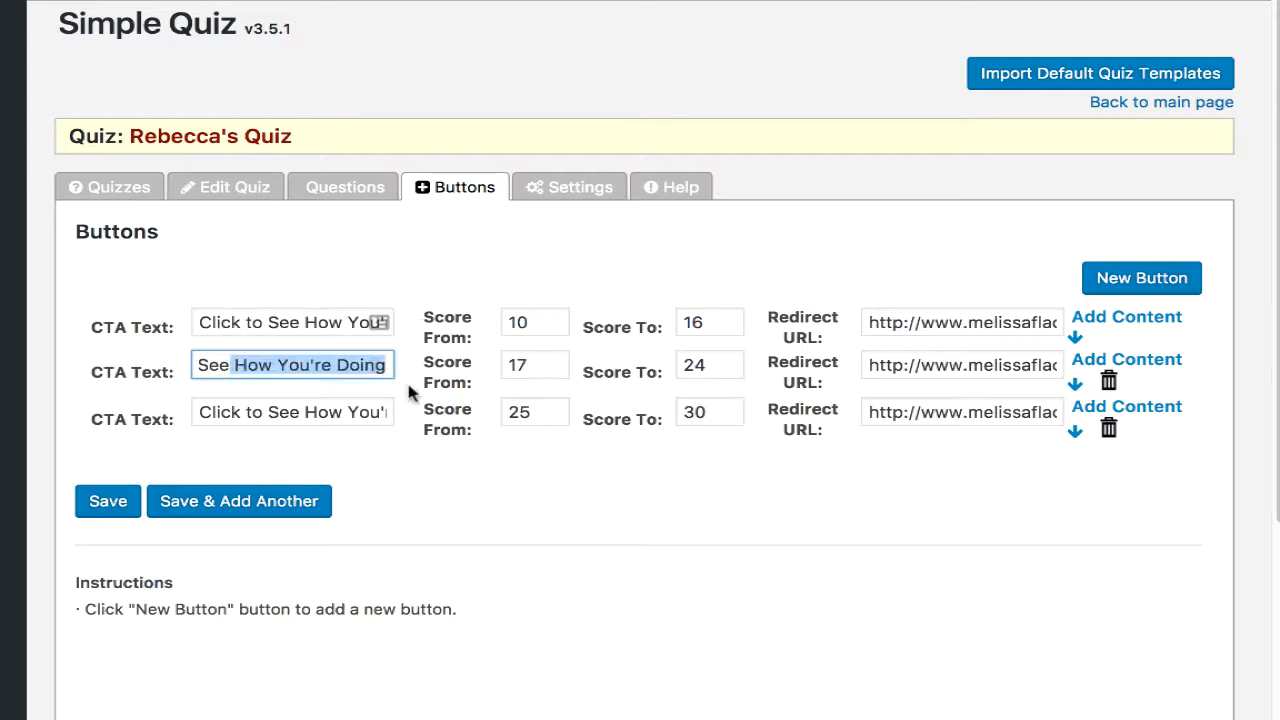
{"action": "left_click_drag", "start_coordinate": [318, 322], "coordinate": [425, 325]}
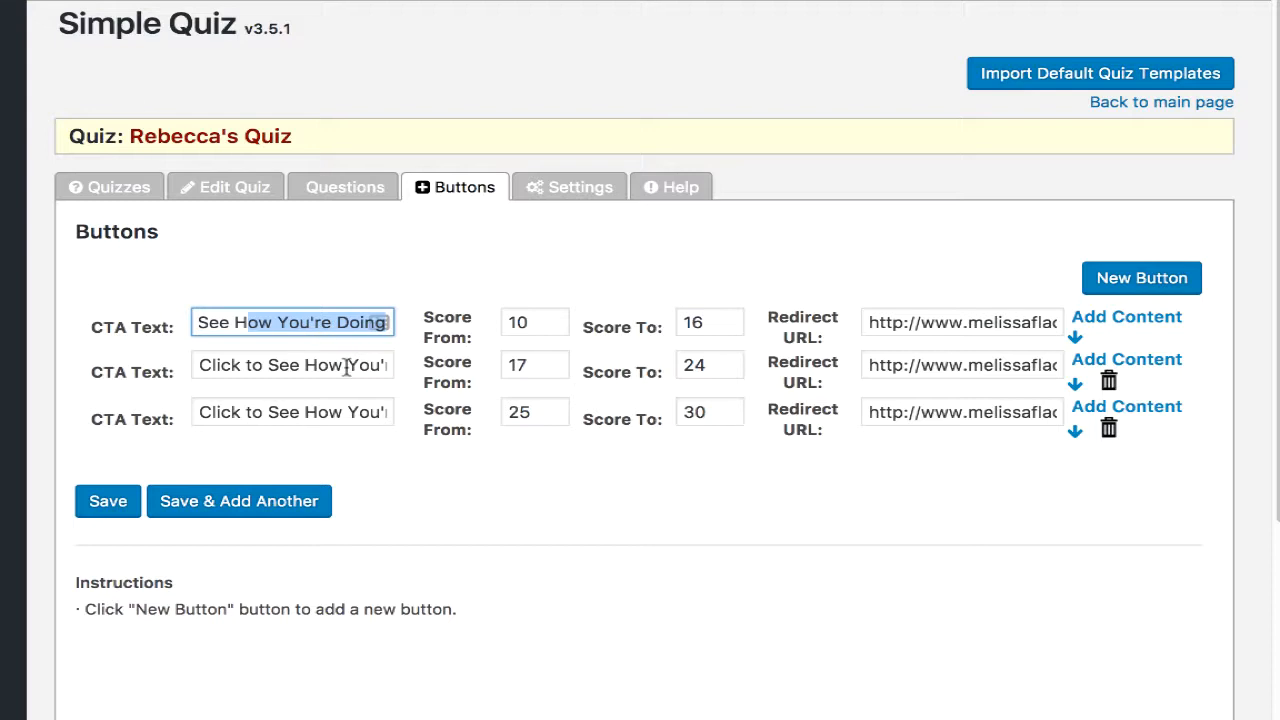
{"action": "left_click_drag", "start_coordinate": [317, 366], "coordinate": [398, 372]}
{"action": "left_click_drag", "start_coordinate": [317, 410], "coordinate": [380, 410]}
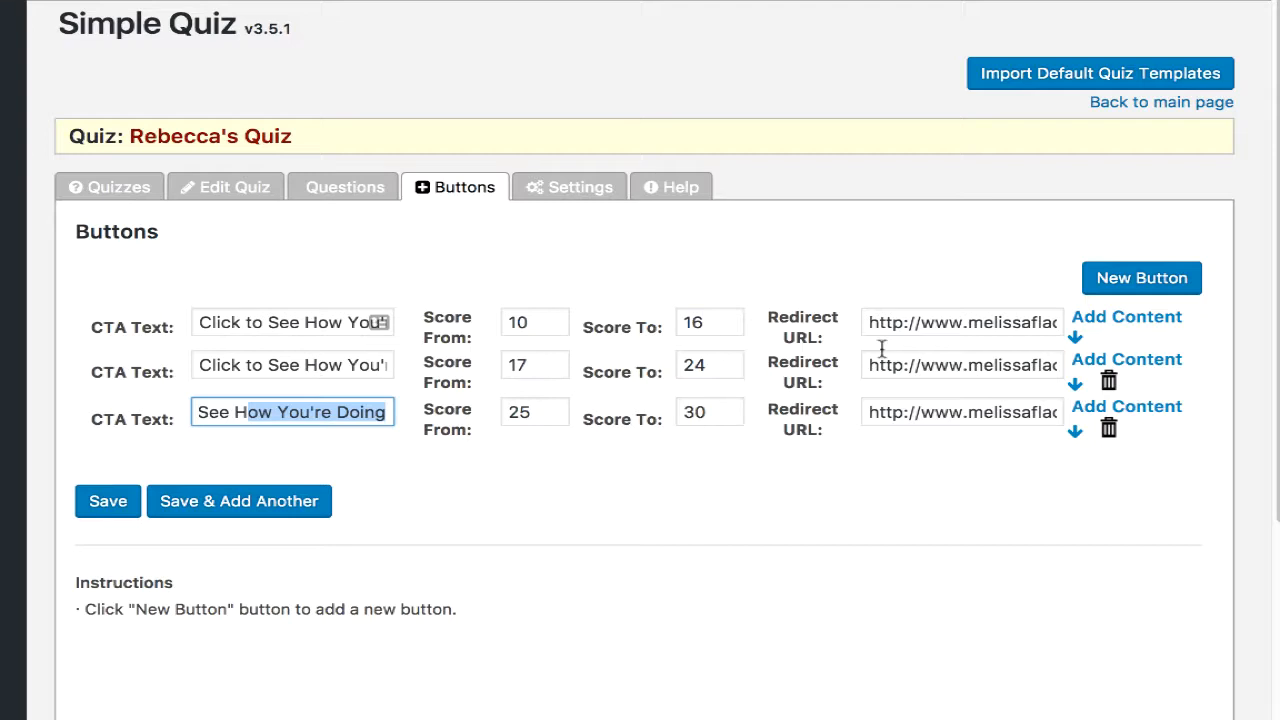
- Open the first button's redirect URL in a new browser tab to view its result page
{"action": "left_click_drag", "start_coordinate": [1000, 330], "coordinate": [1060, 333]}
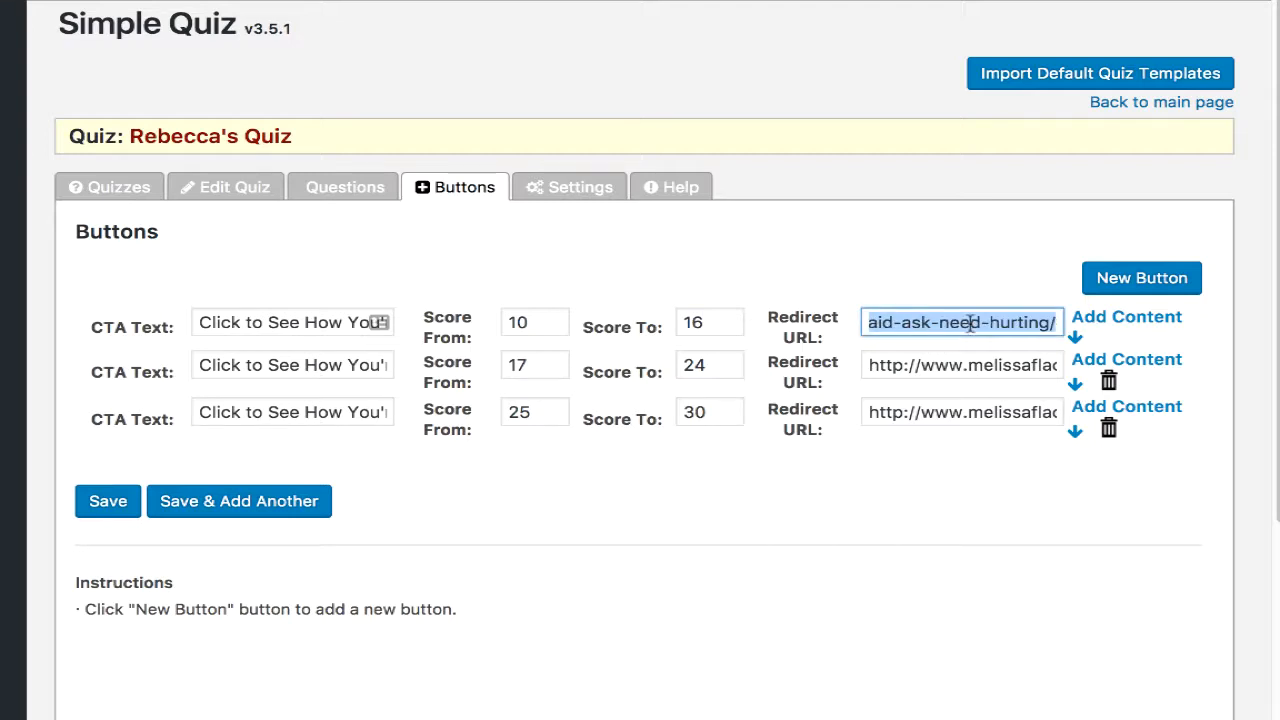
{"action": "left_click", "coordinate": [969, 322]}
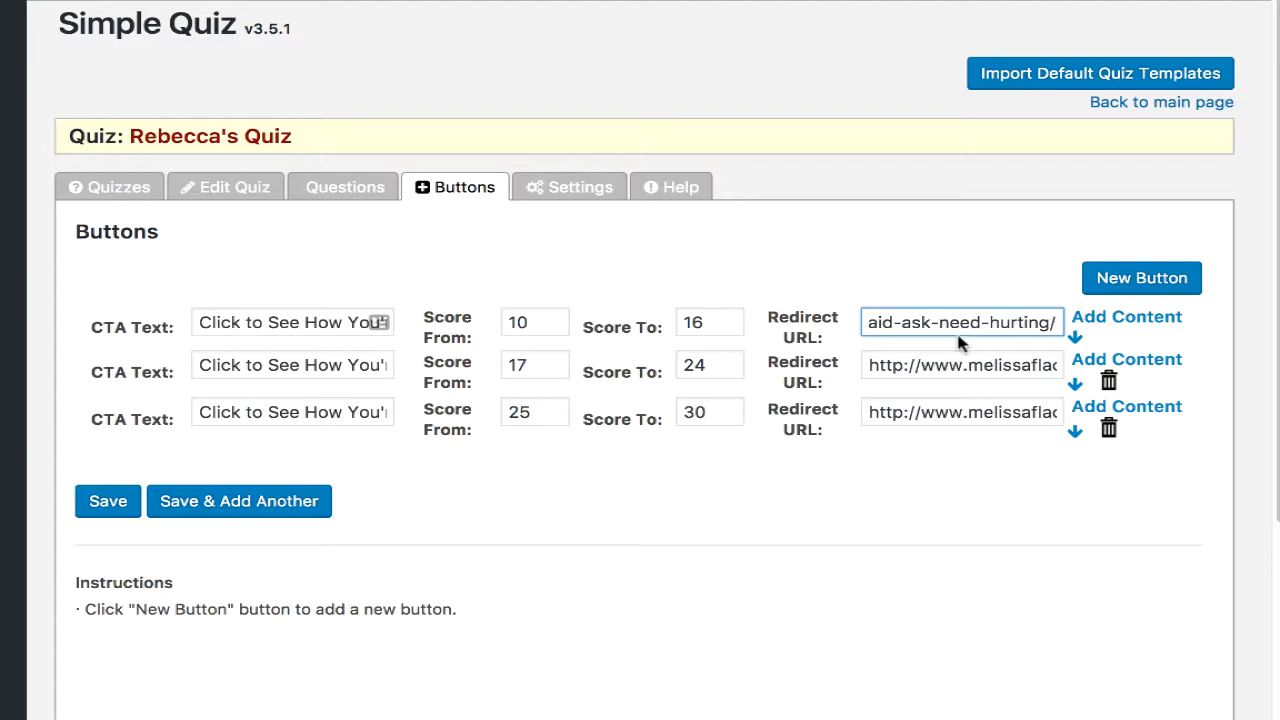
{"action": "key", "text": "ctrl+a"}
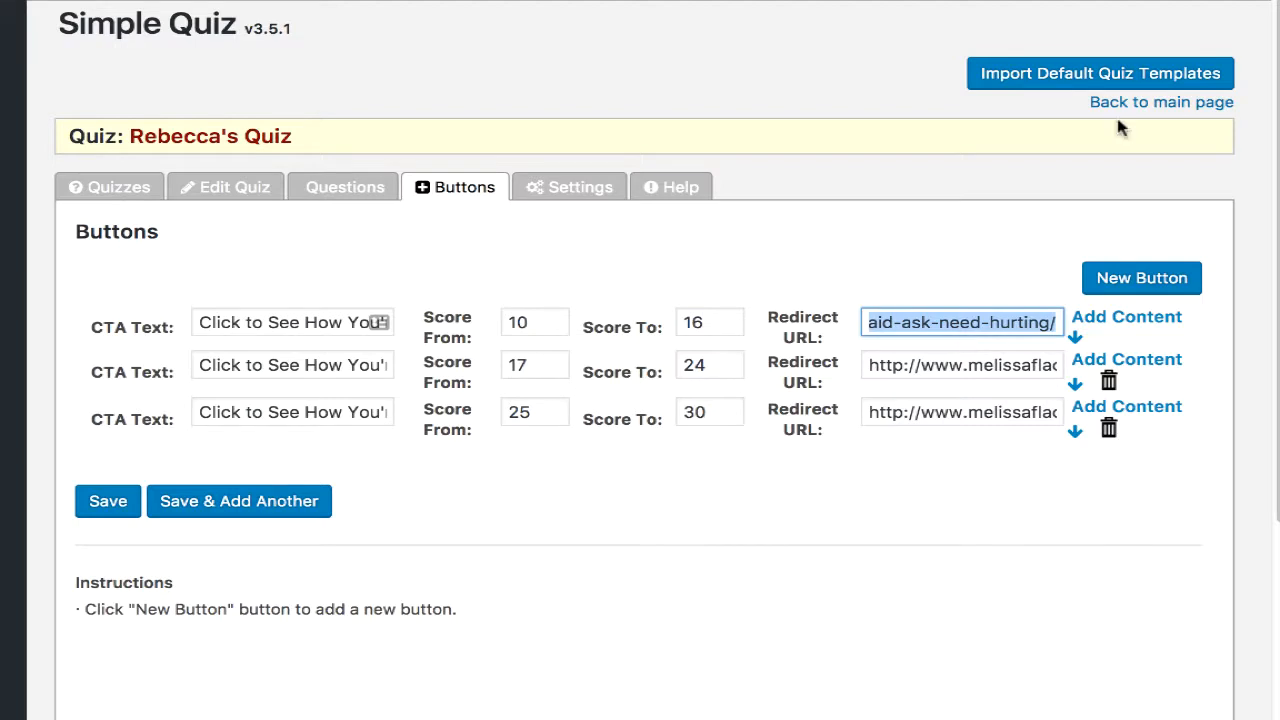
{"action": "key", "text": "super+t"}
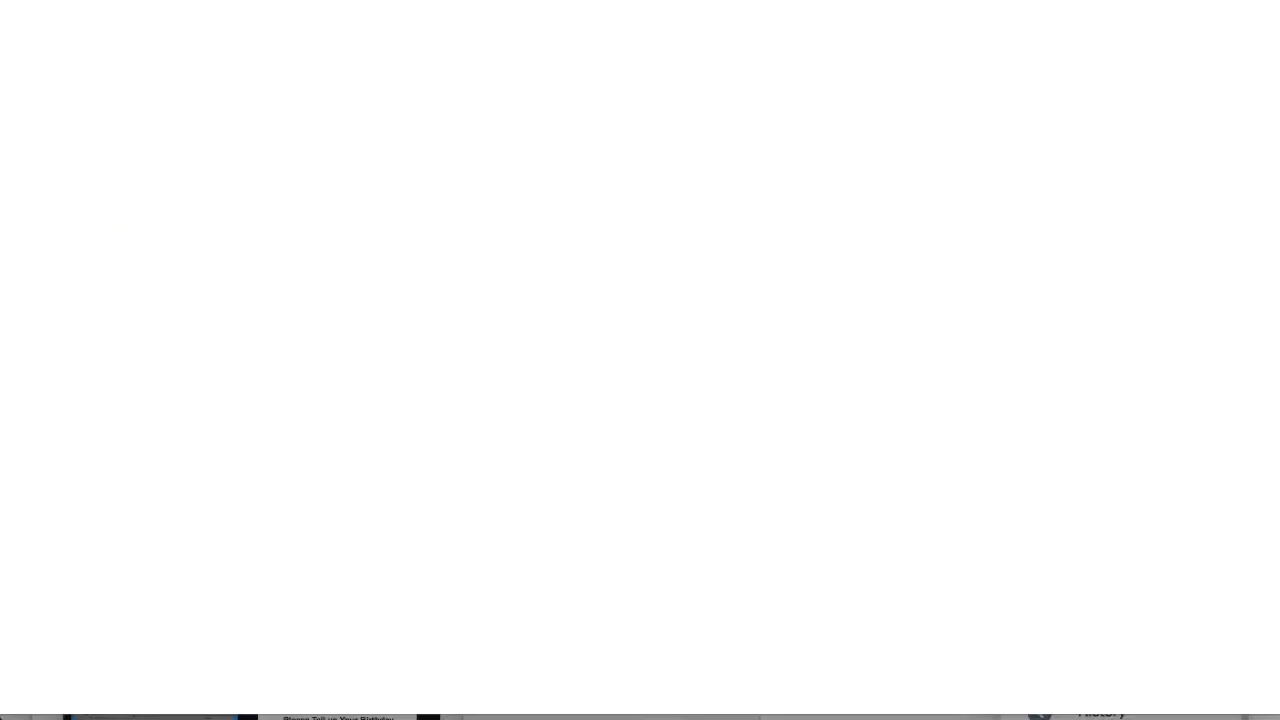
{"action": "type", "text": "http://www.melissaflach.com/aq1-youre-afraid-ask-need-hurting/"}
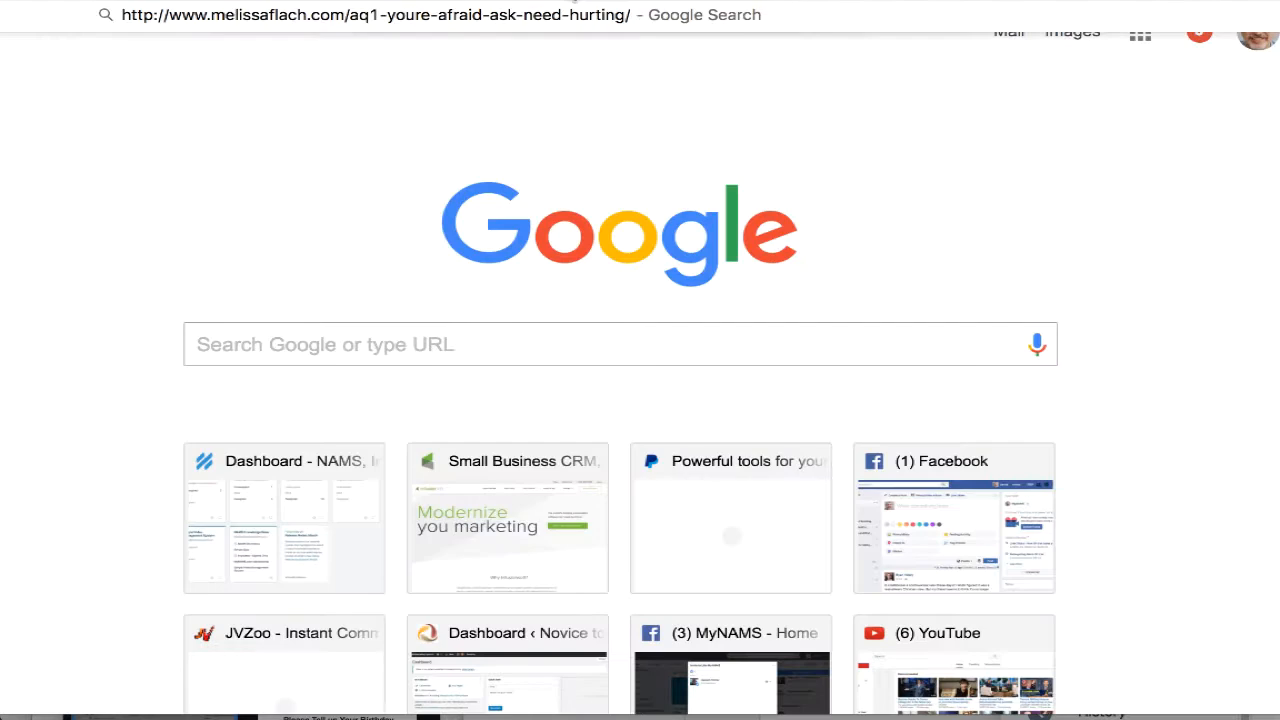
{"action": "key", "text": "Return"}
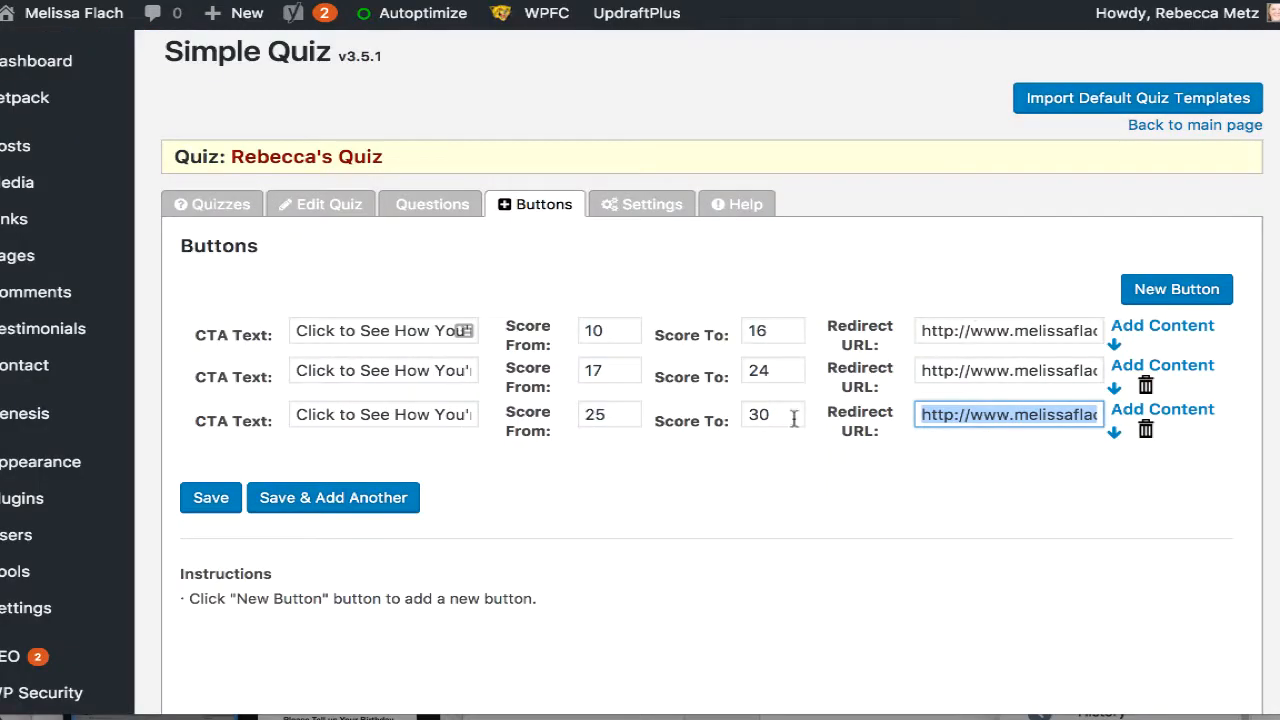
- Expand the first button's additional content settings and examine the area for content above the button
{"action": "left_click", "coordinate": [1164, 330]}
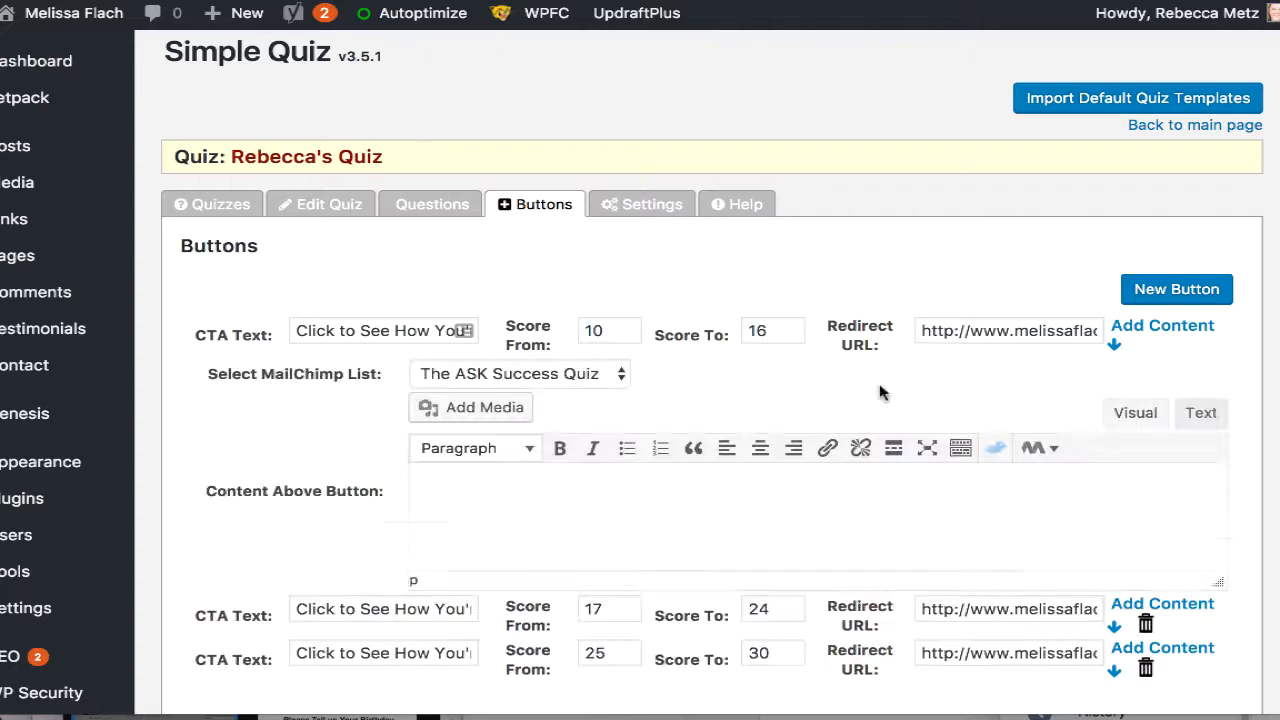
{"action": "scroll", "coordinate": [866, 314], "scroll_direction": "down", "scroll_amount": 2}
{"action": "scroll", "coordinate": [850, 395], "scroll_direction": "down", "scroll_amount": 2}
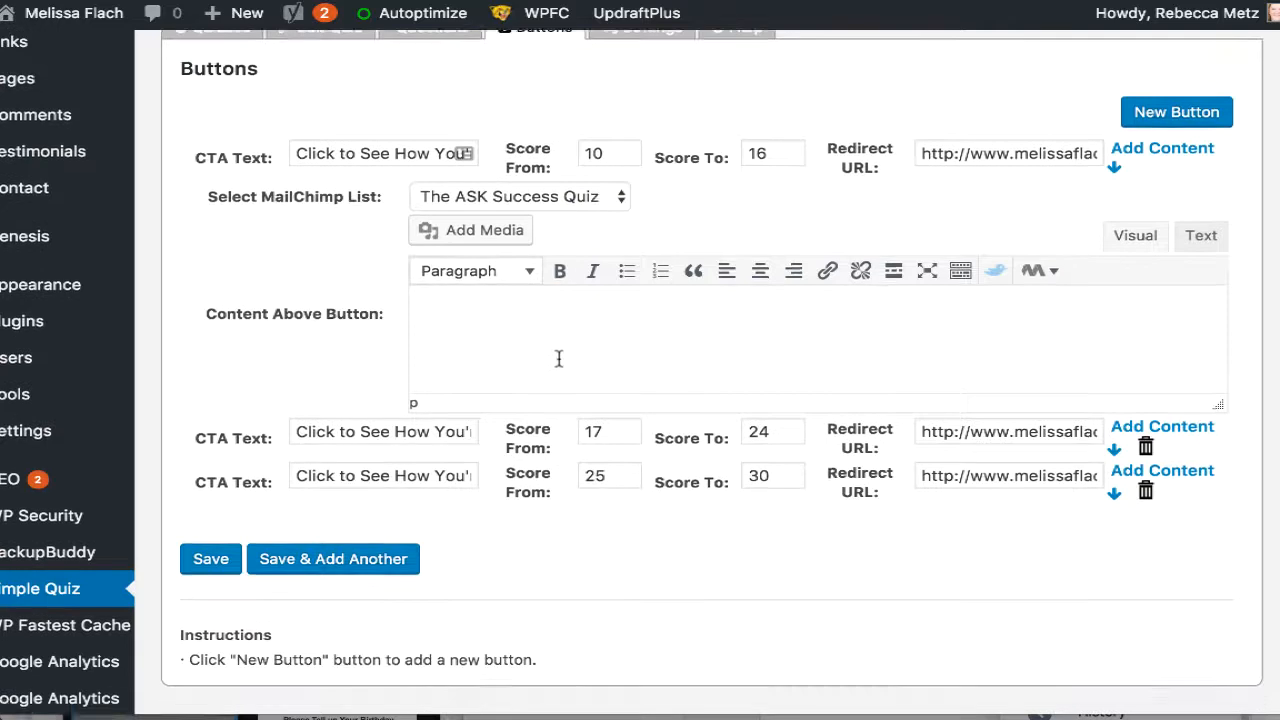
{"action": "scroll", "coordinate": [720, 342], "scroll_direction": "up", "scroll_amount": 3}
{"action": "scroll", "coordinate": [730, 340], "scroll_direction": "down", "scroll_amount": 1}
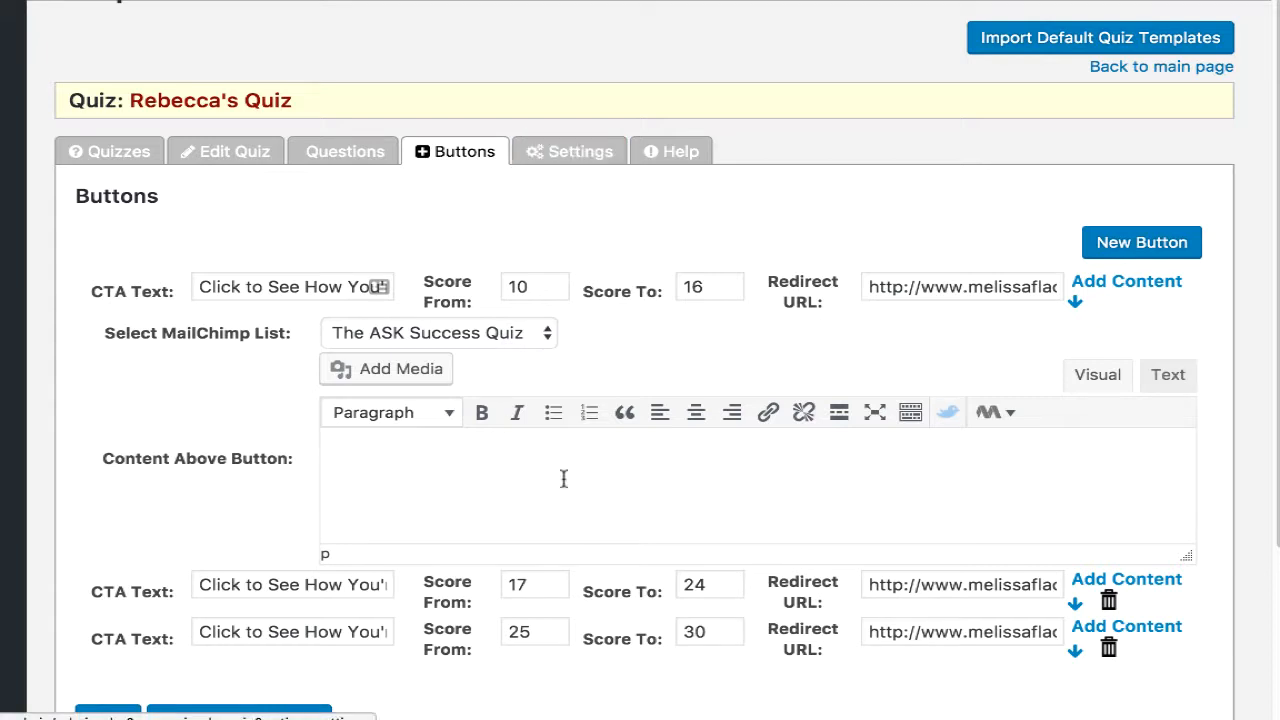
- Review the MailChimp lists available for the first button, keeping The ASK Success Quiz selected
{"action": "left_click", "coordinate": [547, 339]}
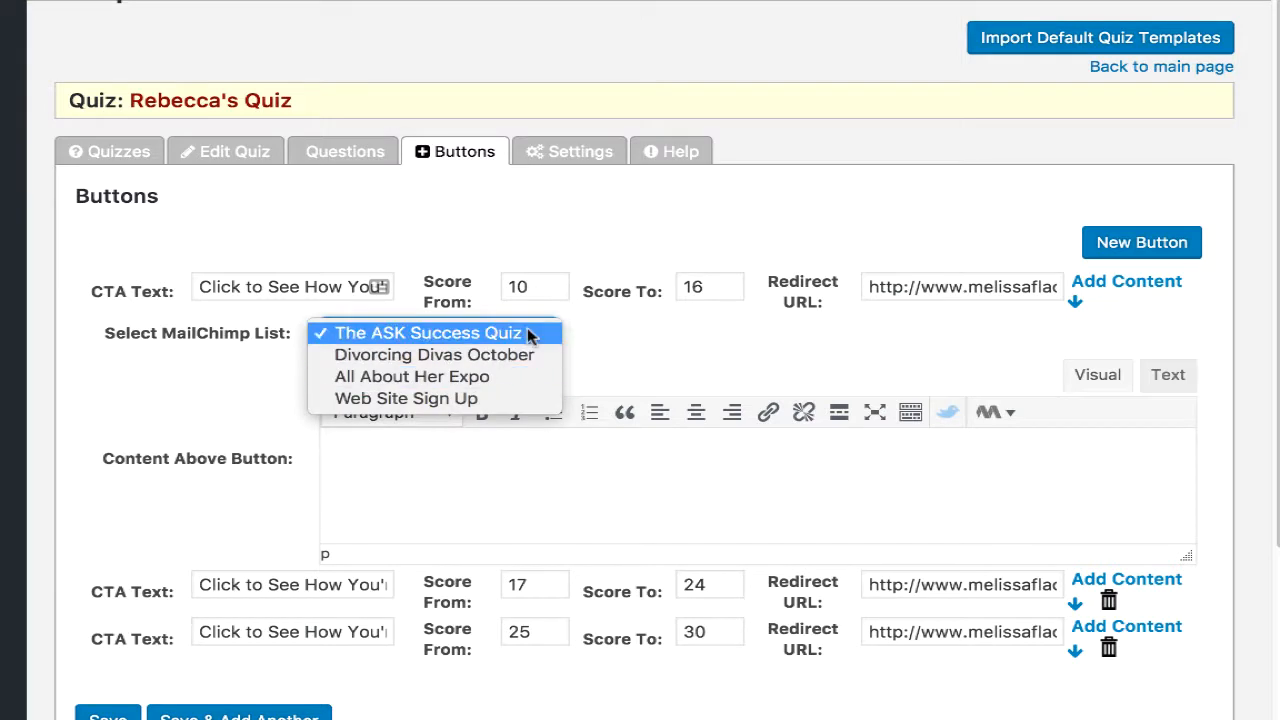
{"action": "left_click", "coordinate": [527, 333]}
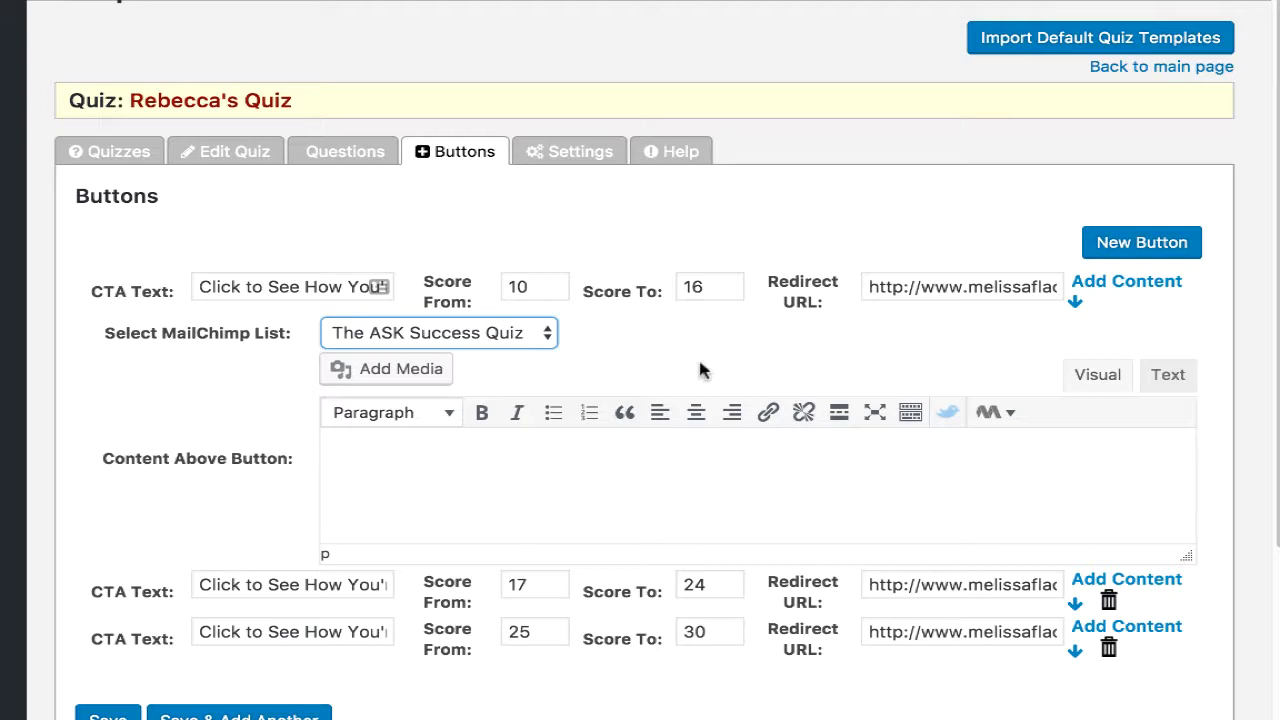
{"action": "left_click", "coordinate": [497, 338]}
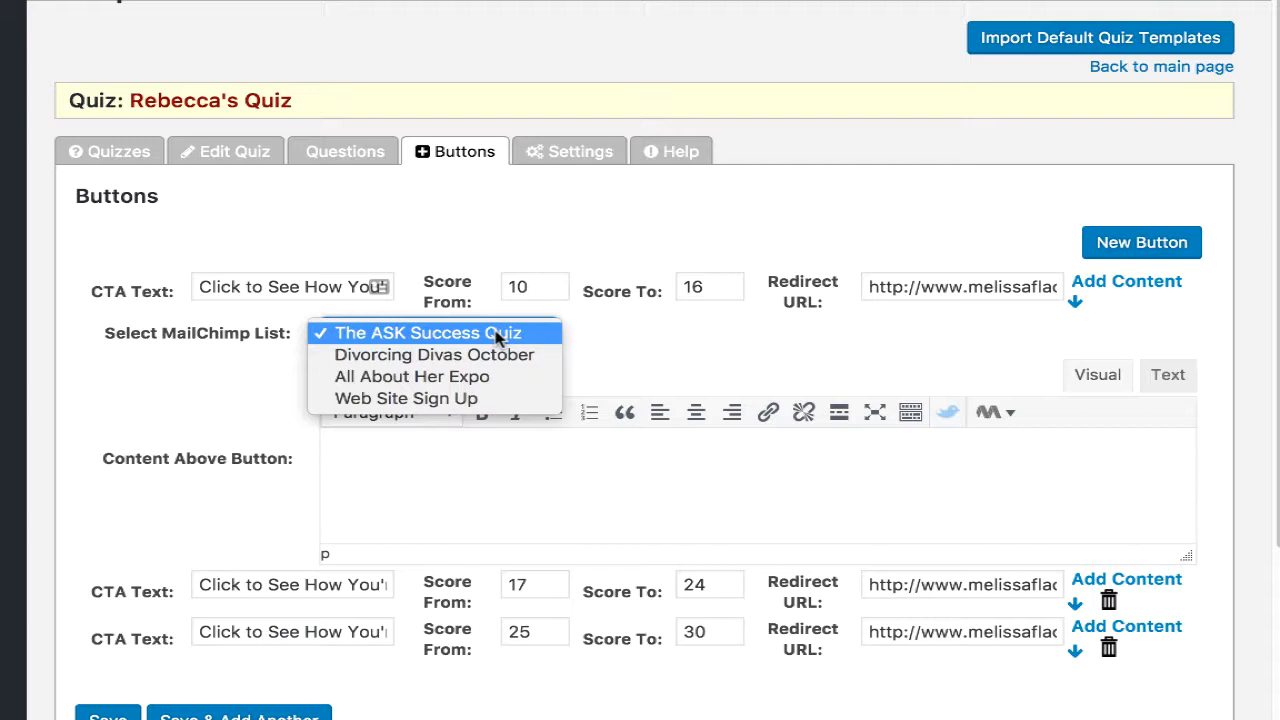
{"action": "left_click", "coordinate": [638, 343]}
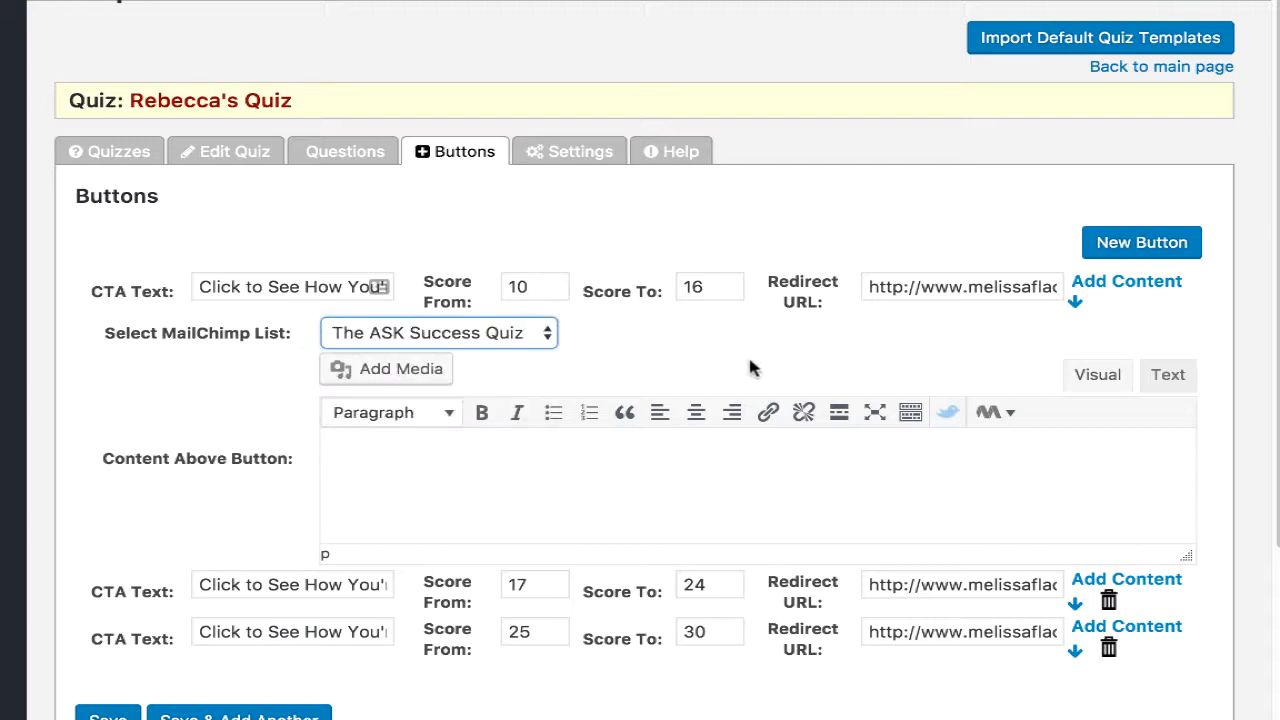
{"action": "scroll", "coordinate": [783, 402], "scroll_direction": "down", "scroll_amount": 1}
{"action": "scroll", "coordinate": [720, 306], "scroll_direction": "down", "scroll_amount": 1}
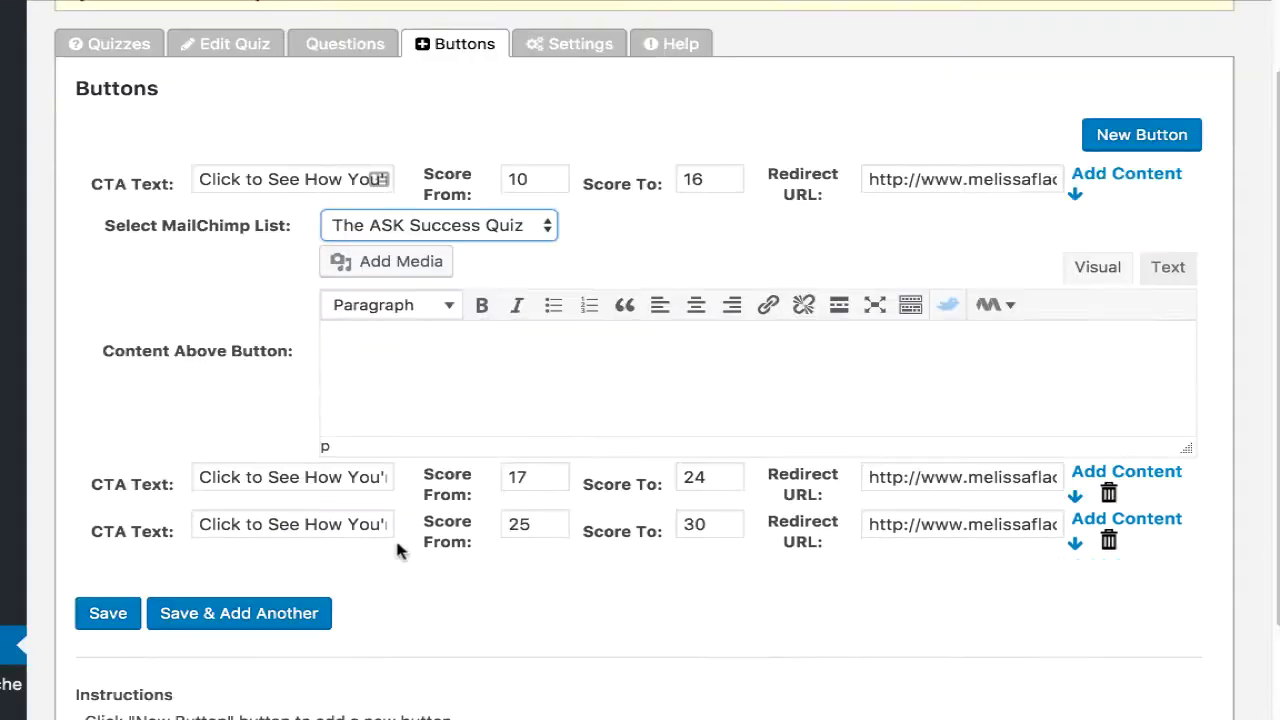
- Open the live Quiz – Askability Quotient page from the quiz's list of pages and answer all of its questions
{"action": "left_click", "coordinate": [876, 104]}
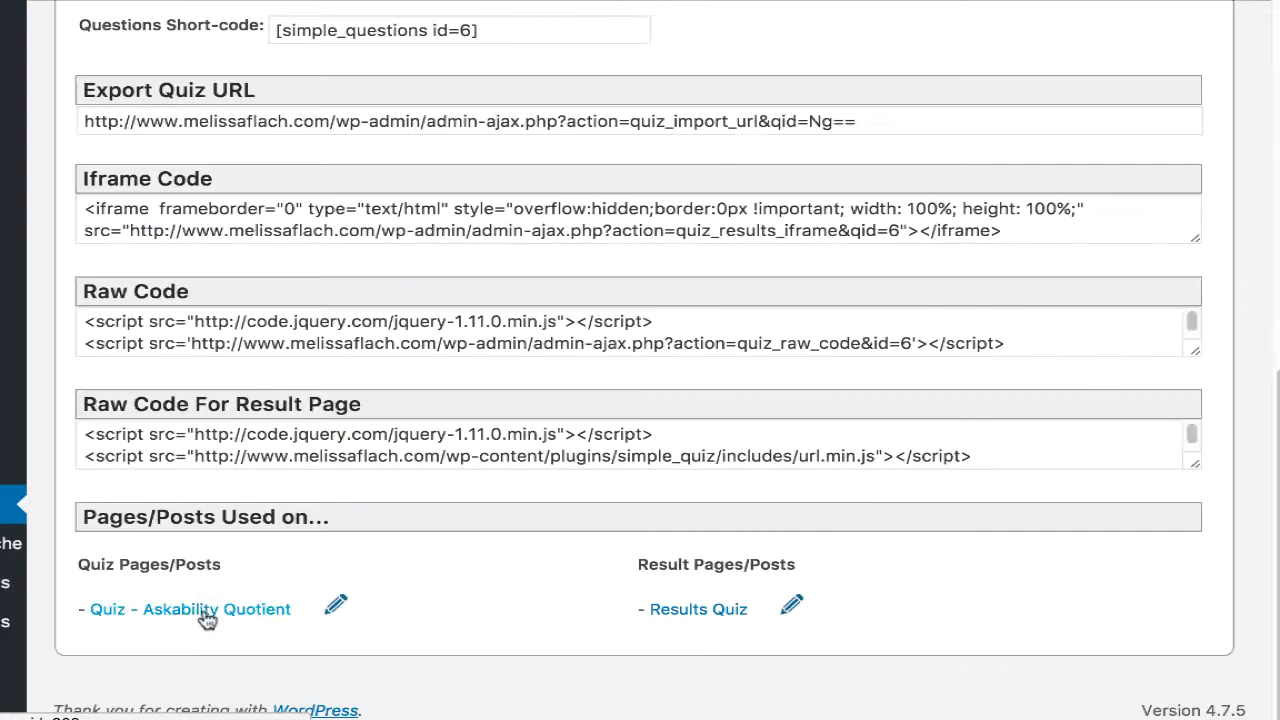
{"action": "left_click", "coordinate": [208, 614]}
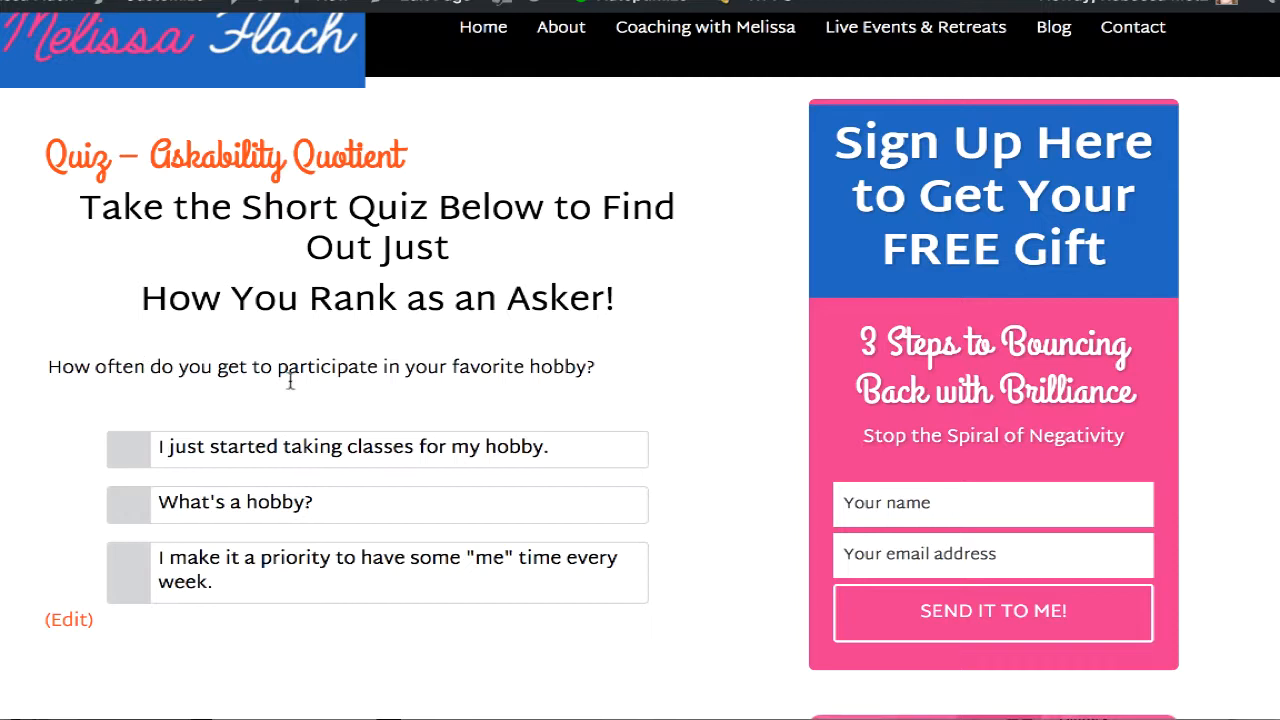
{"action": "left_click", "coordinate": [341, 452]}
{"action": "left_click", "coordinate": [352, 522]}
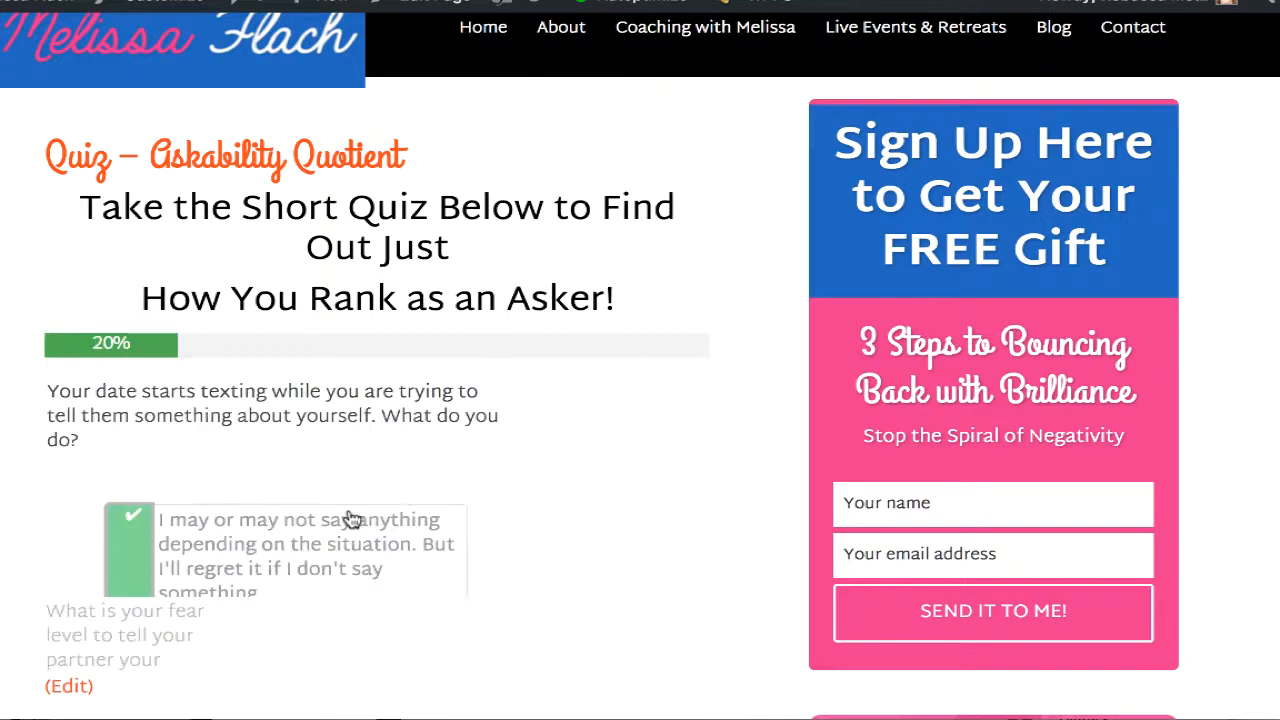
{"action": "left_click", "coordinate": [340, 548]}
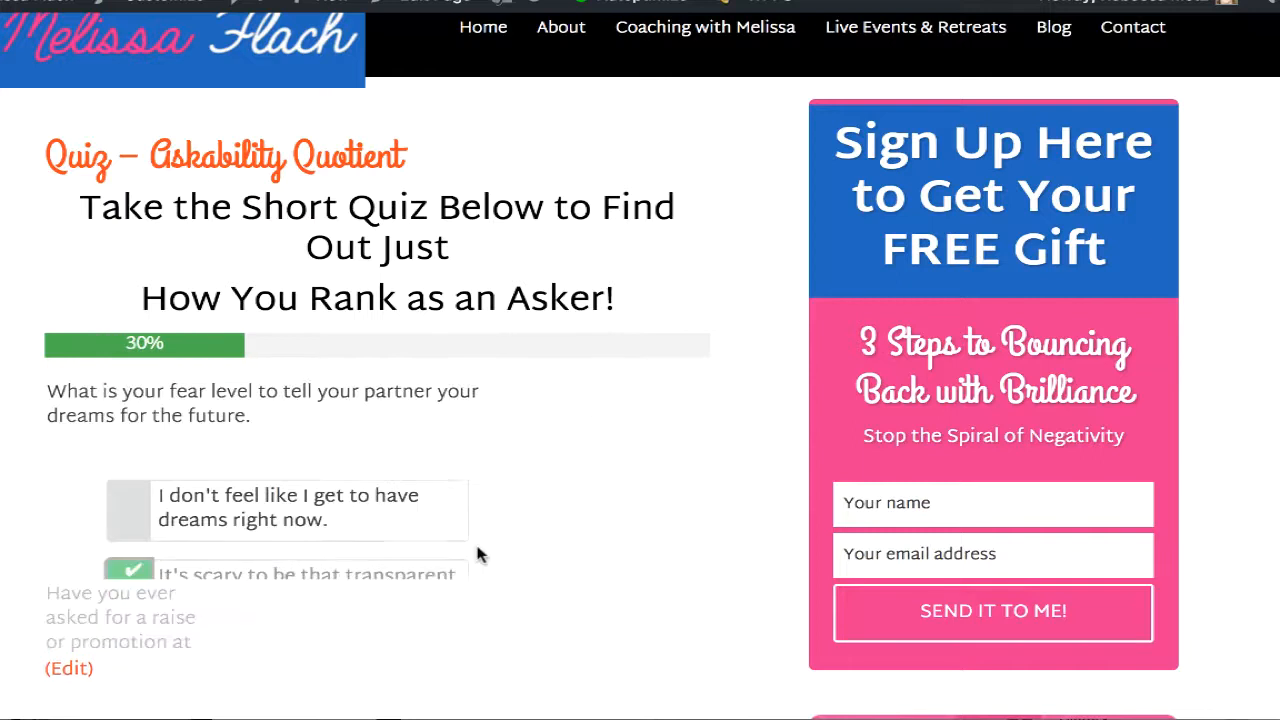
{"action": "left_click", "coordinate": [506, 491]}
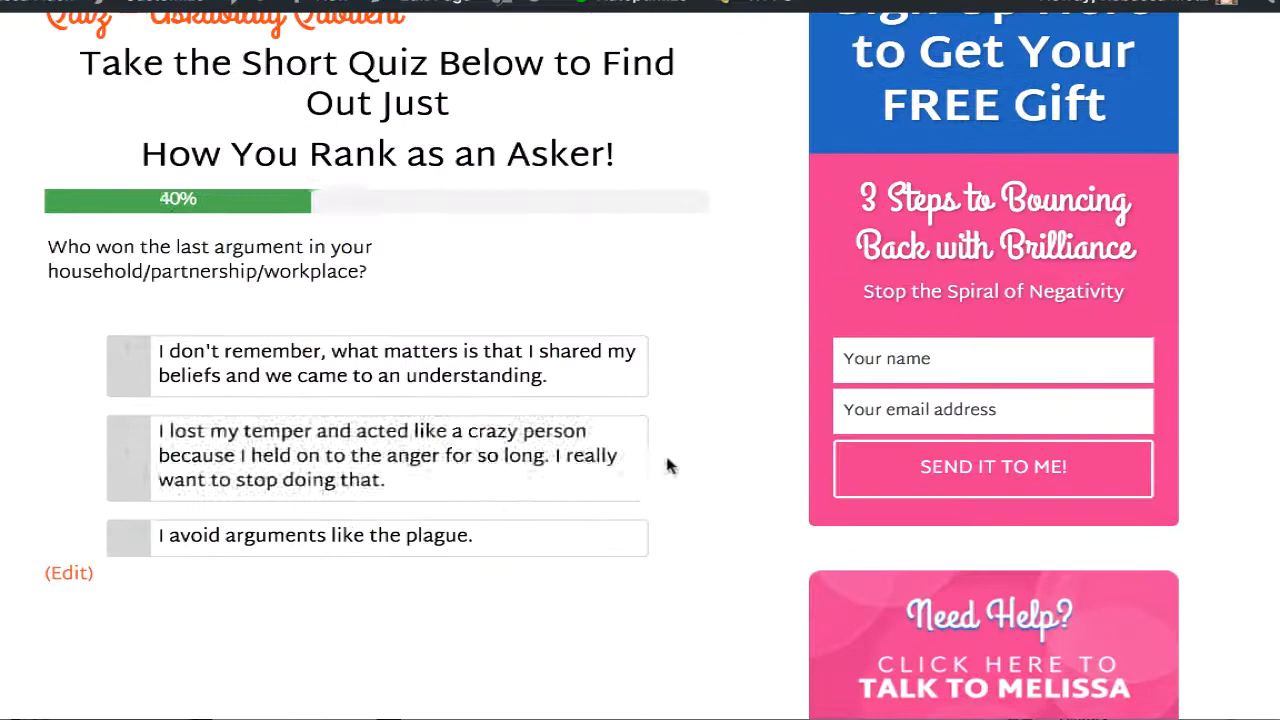
{"action": "left_click", "coordinate": [483, 452]}
{"action": "left_click", "coordinate": [512, 458]}
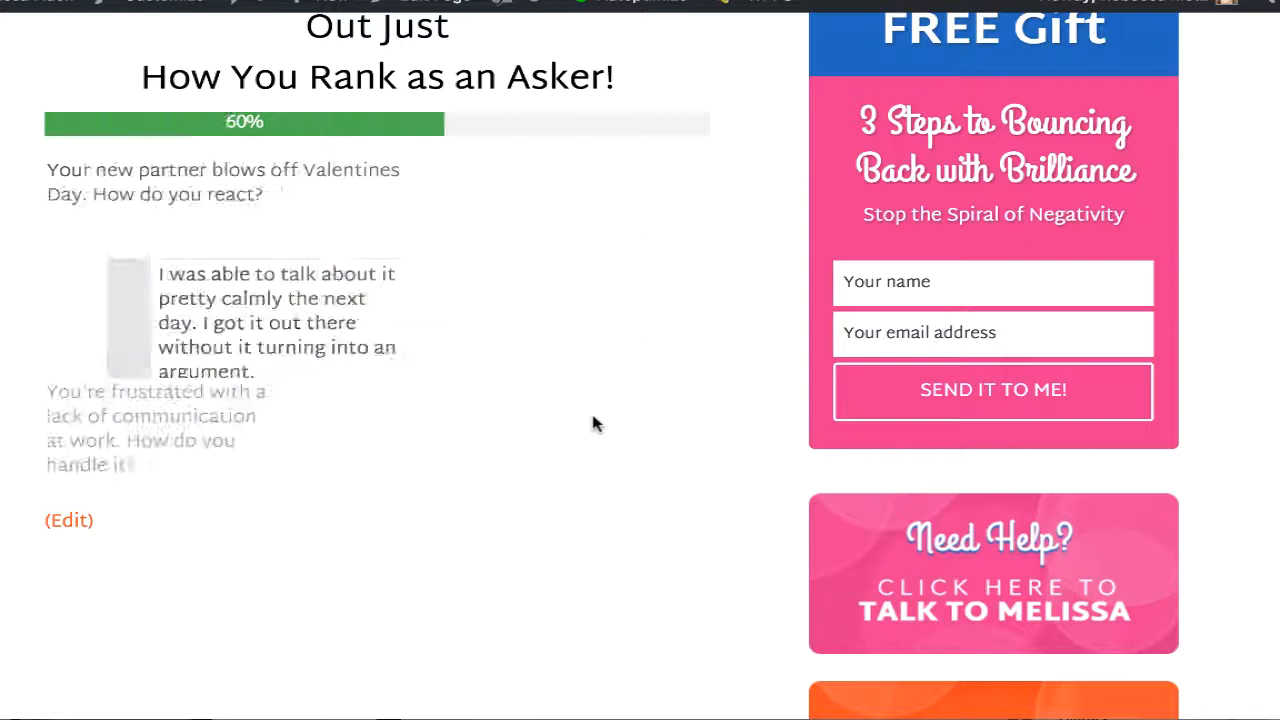
{"action": "left_click", "coordinate": [503, 389]}
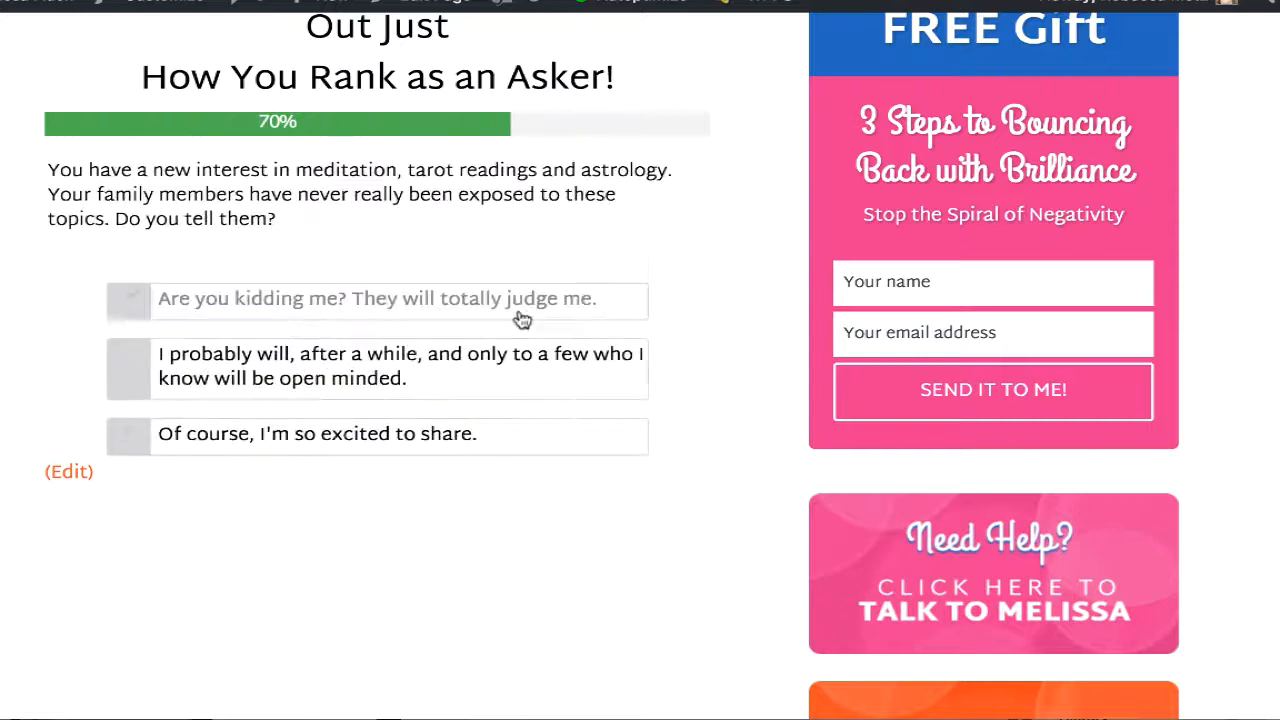
{"action": "left_click", "coordinate": [522, 310]}
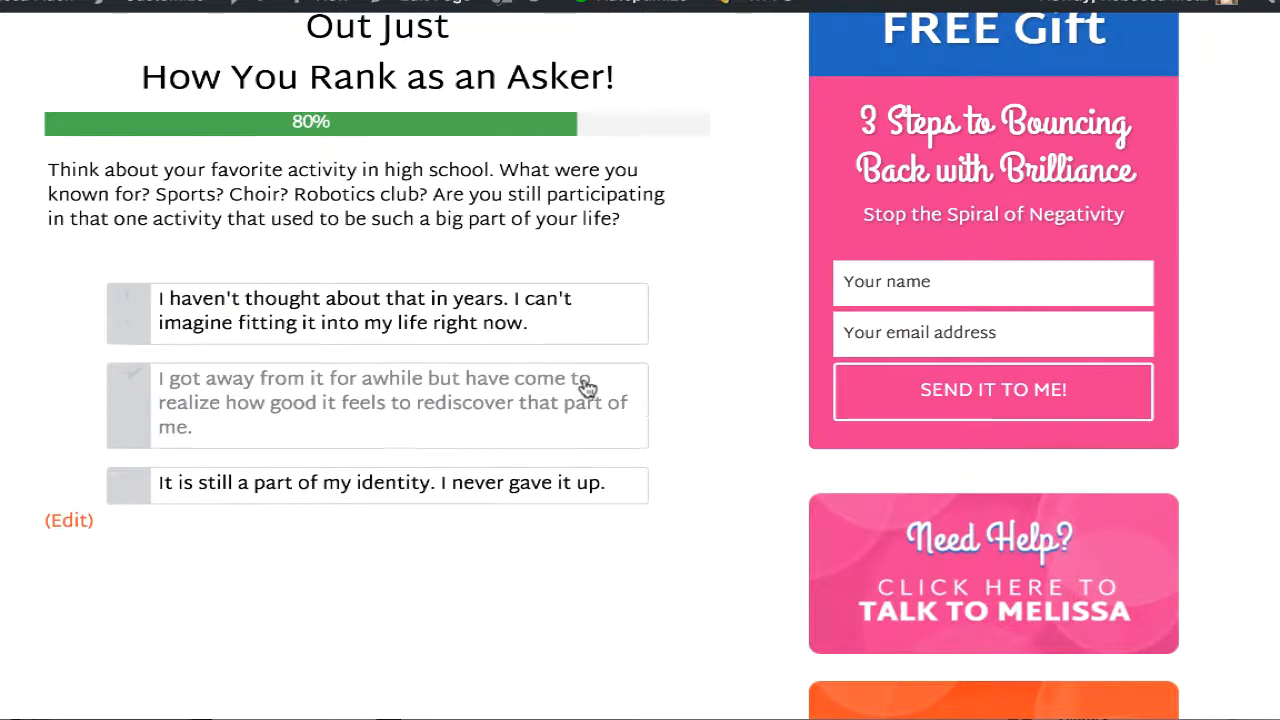
{"action": "left_click", "coordinate": [586, 391]}
{"action": "left_click", "coordinate": [604, 333]}
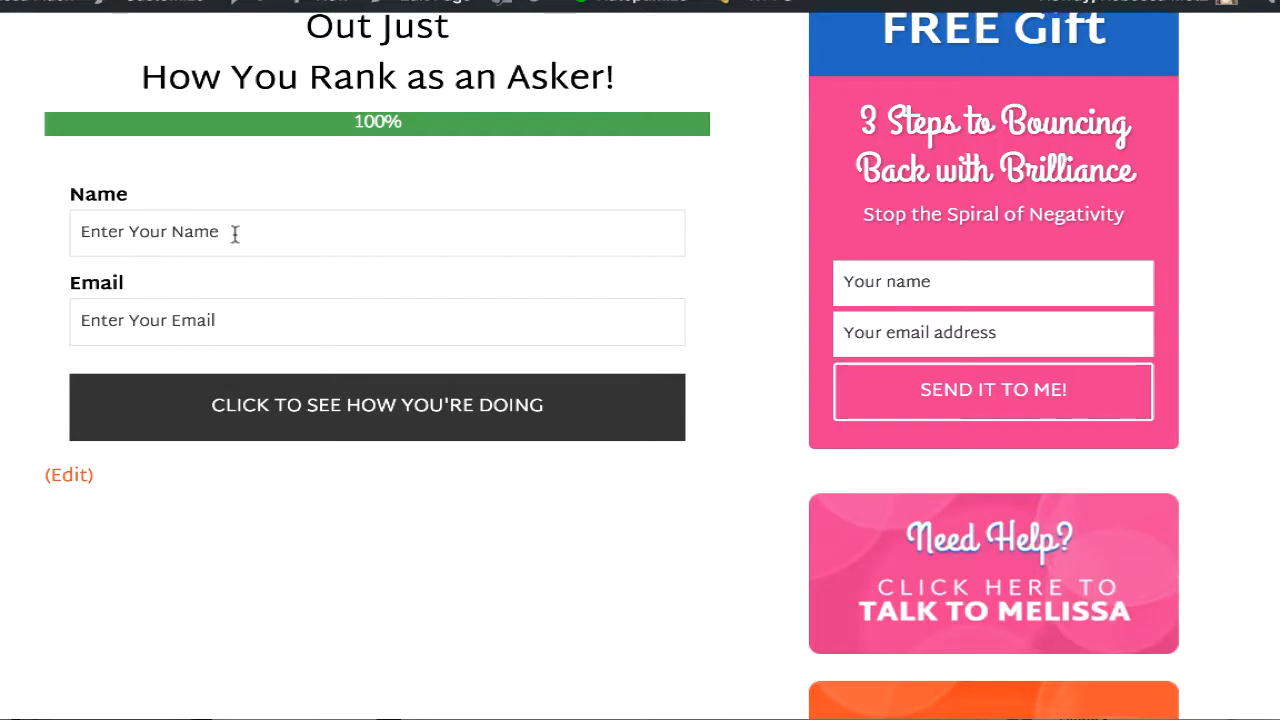
- Fill in the quiz taker's name and e-mail address and submit the form to see the quiz result
{"action": "left_click", "coordinate": [229, 233]}
{"action": "left_click", "coordinate": [140, 274]}
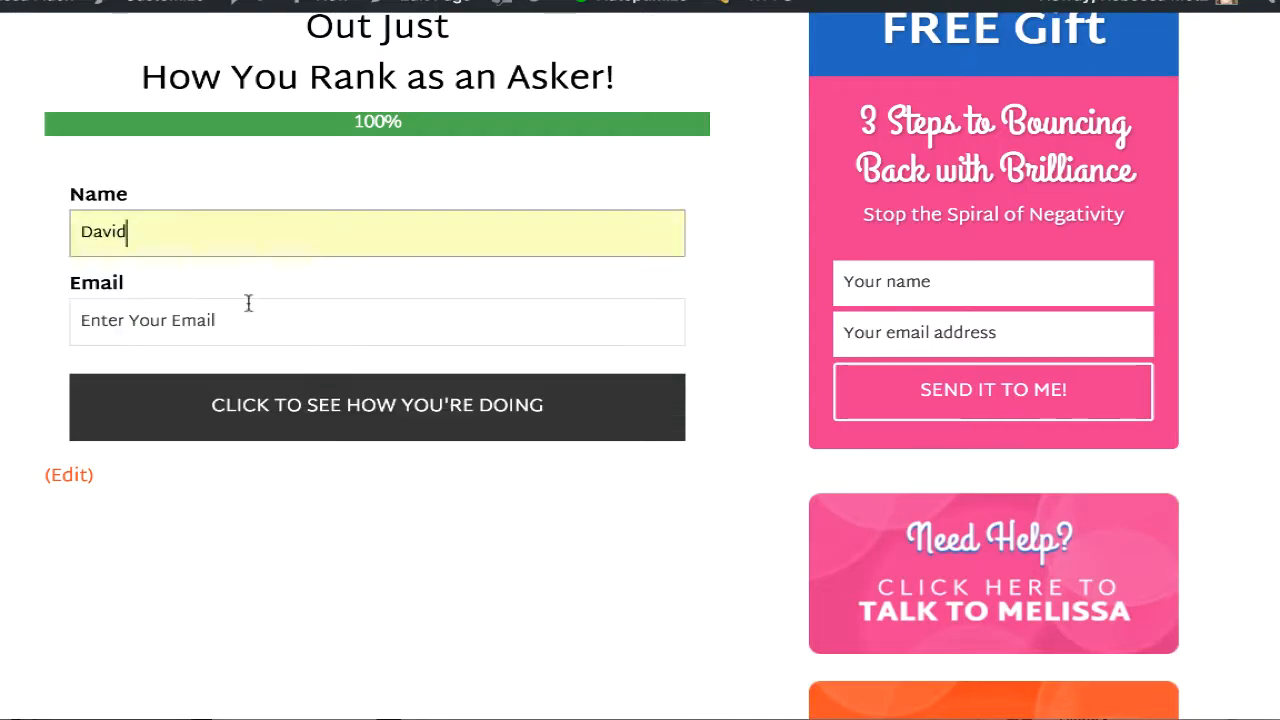
{"action": "left_click", "coordinate": [209, 327]}
{"action": "left_click", "coordinate": [271, 387]}
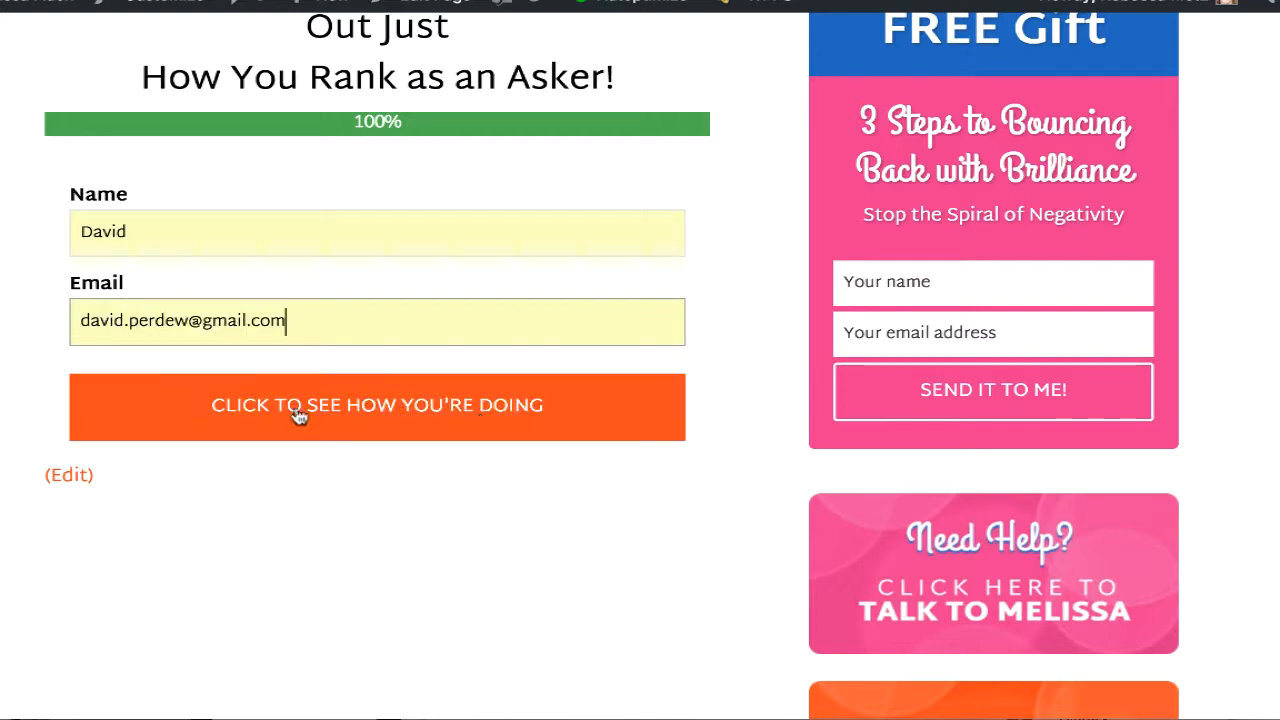
{"action": "left_click", "coordinate": [445, 410]}
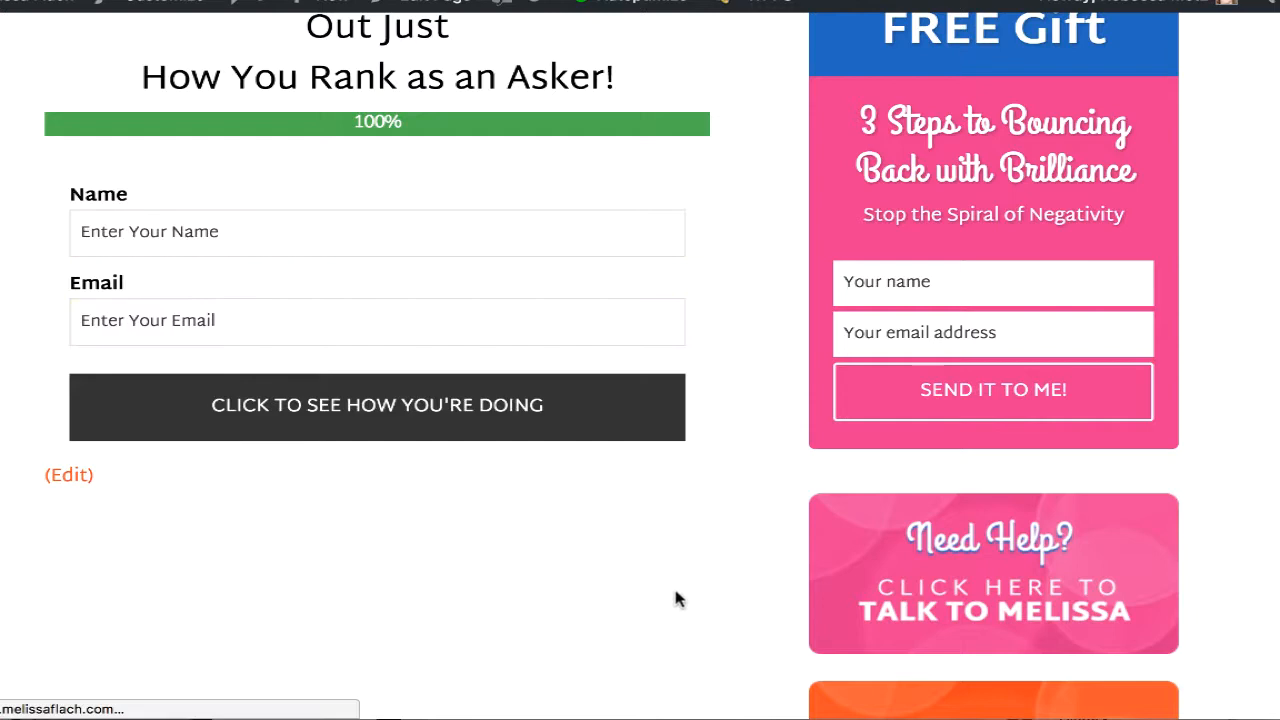